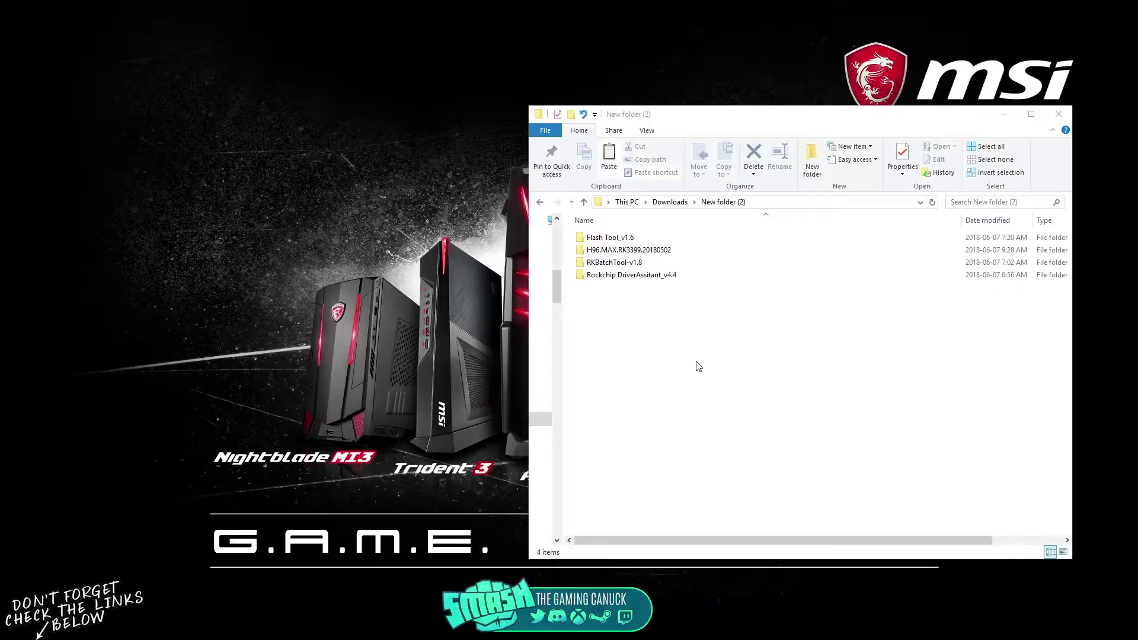
# Launch RKBatchTool.exe from the BatchTool folder nested inside the RKBatchTool-v1.8 folder.
pyautogui.doubleClick(634, 265)
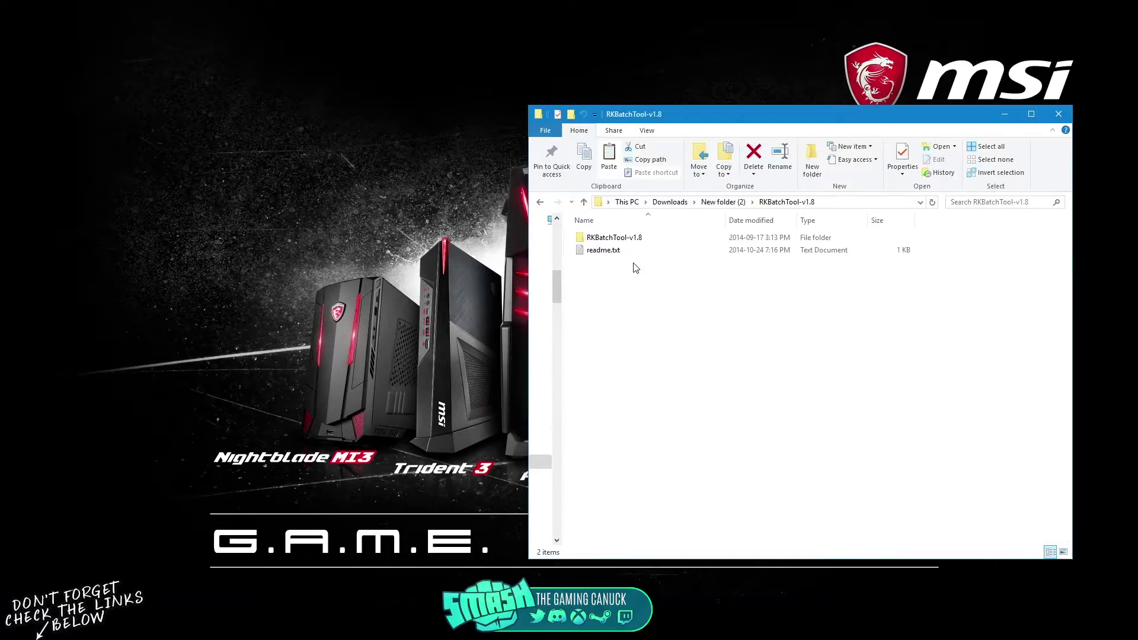
pyautogui.doubleClick(623, 238)
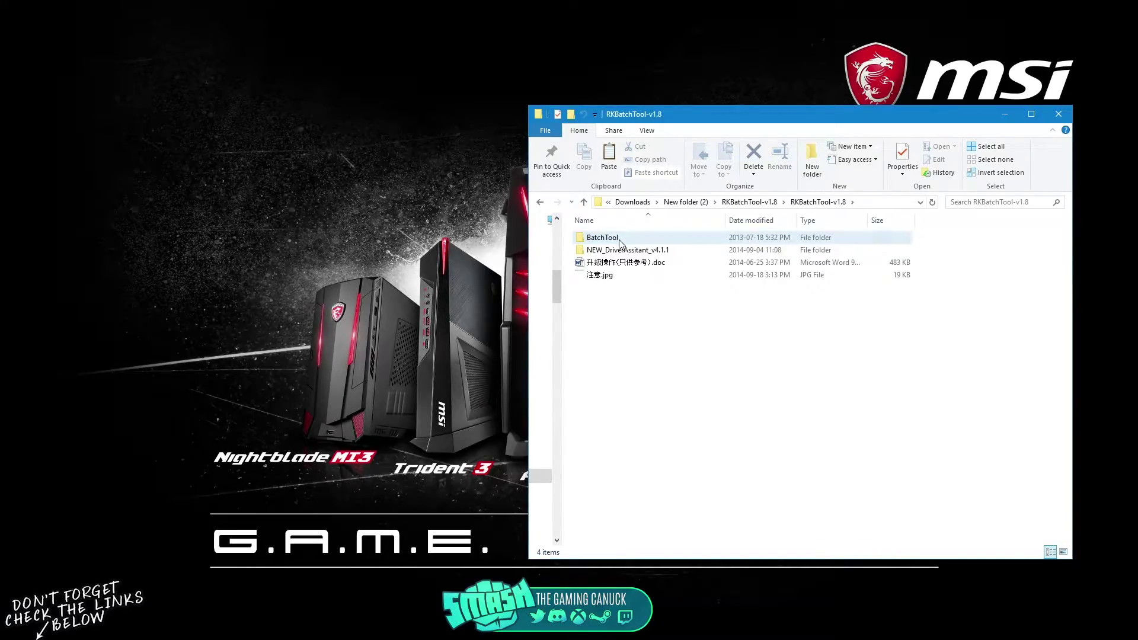
pyautogui.doubleClick(602, 238)
pyautogui.doubleClick(616, 290)
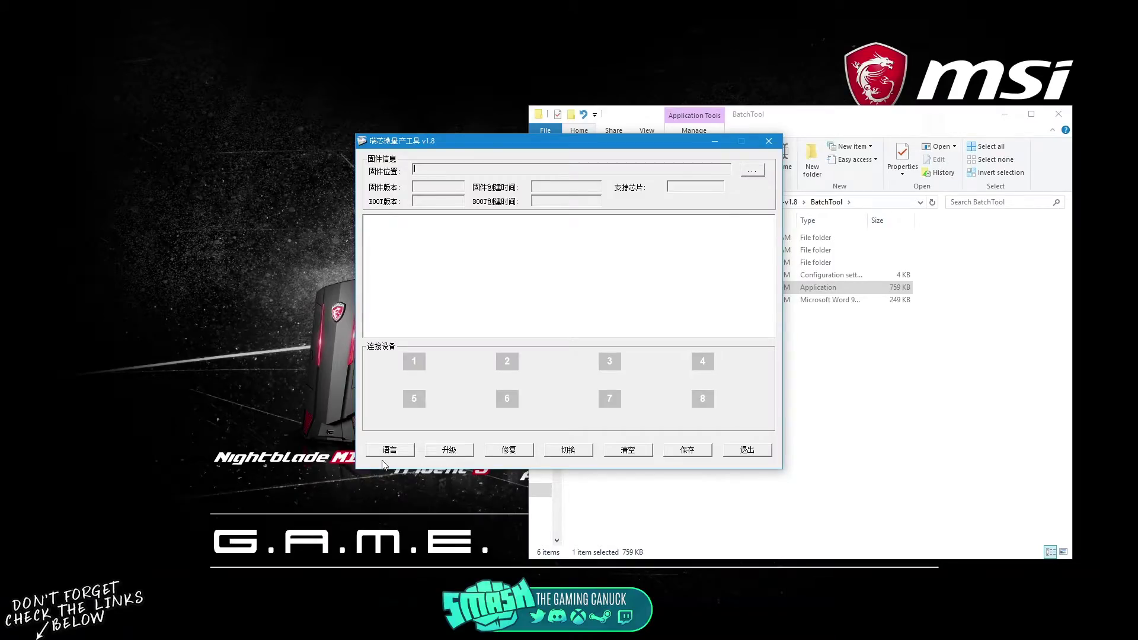
# Switch the batch tool's interface language to English and move its window clear of the file browser.
pyautogui.click(395, 455)
pyautogui.click(420, 473)
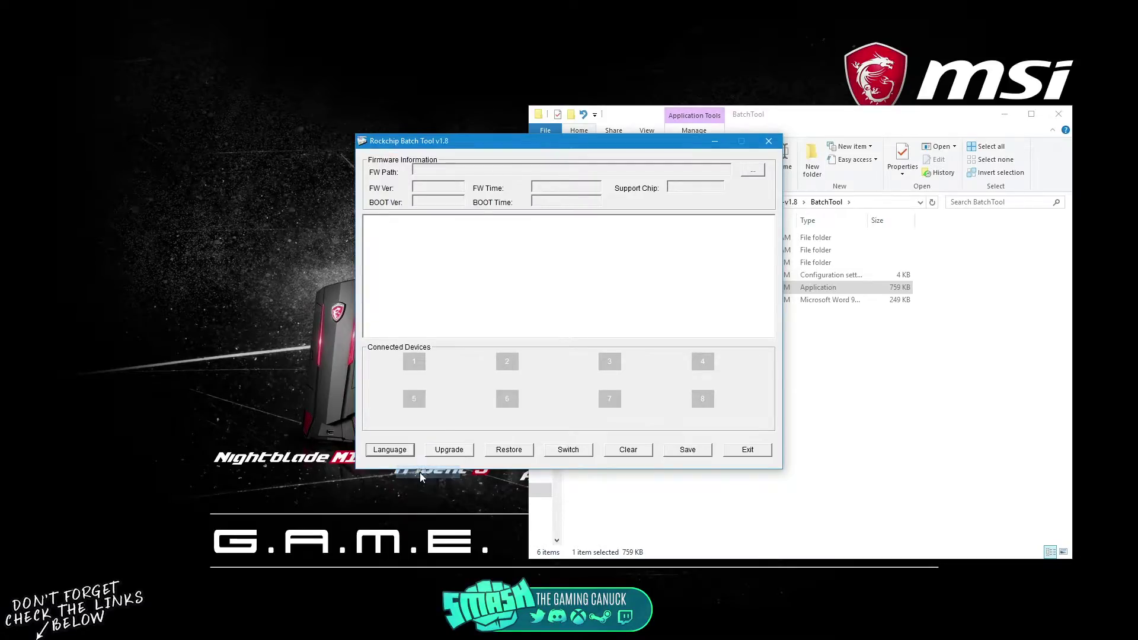
pyautogui.moveTo(536, 144); pyautogui.dragTo(217, 187)
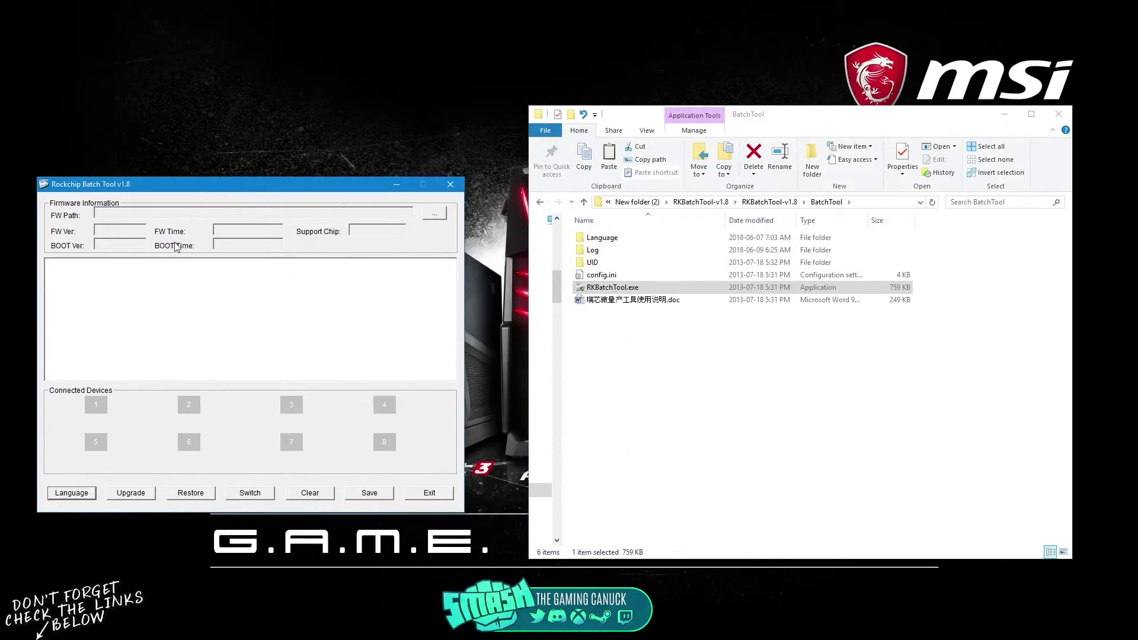
# Load the rk3399_H96max_7.1_v1.2.0_power_180502.img firmware from Downloads, New folder (2), H96.MAX.RK3399.20180502 into Rockchip Batch Tool.
pyautogui.click(438, 215)
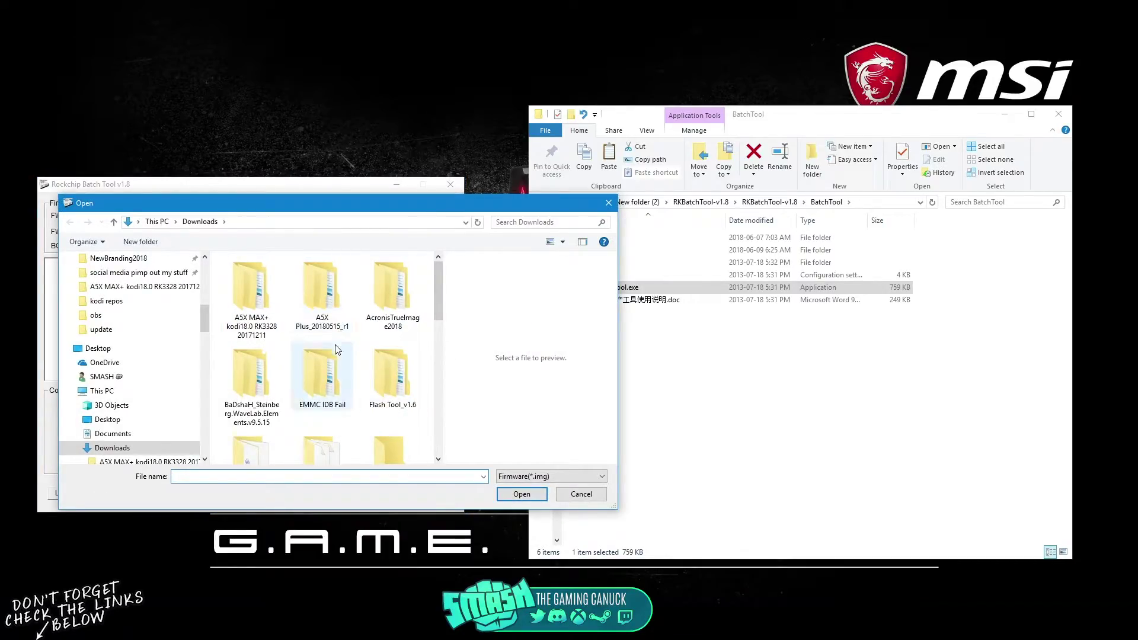
pyautogui.scroll(-2, 343, 358)
pyautogui.click(264, 430)
pyautogui.doubleClick(264, 430)
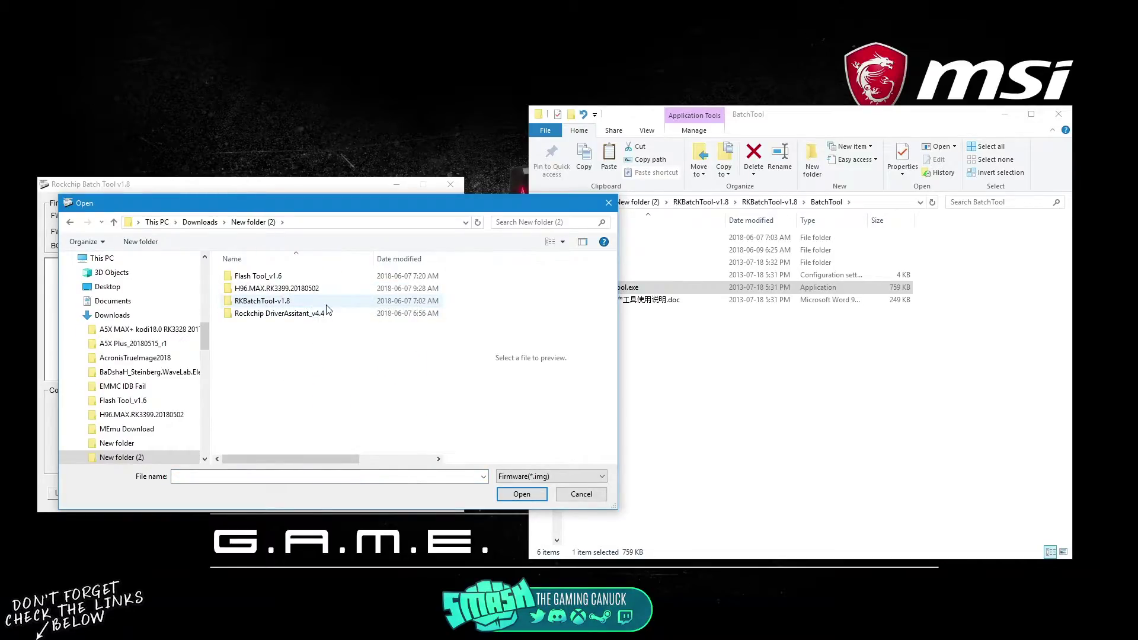
pyautogui.doubleClick(289, 289)
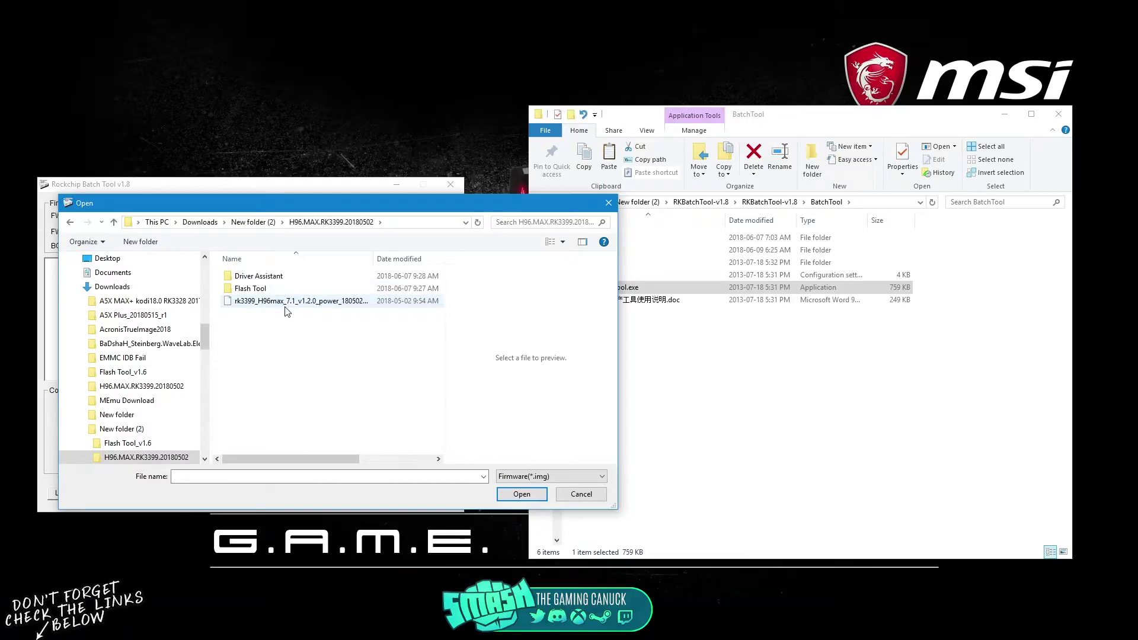
pyautogui.doubleClick(285, 303)
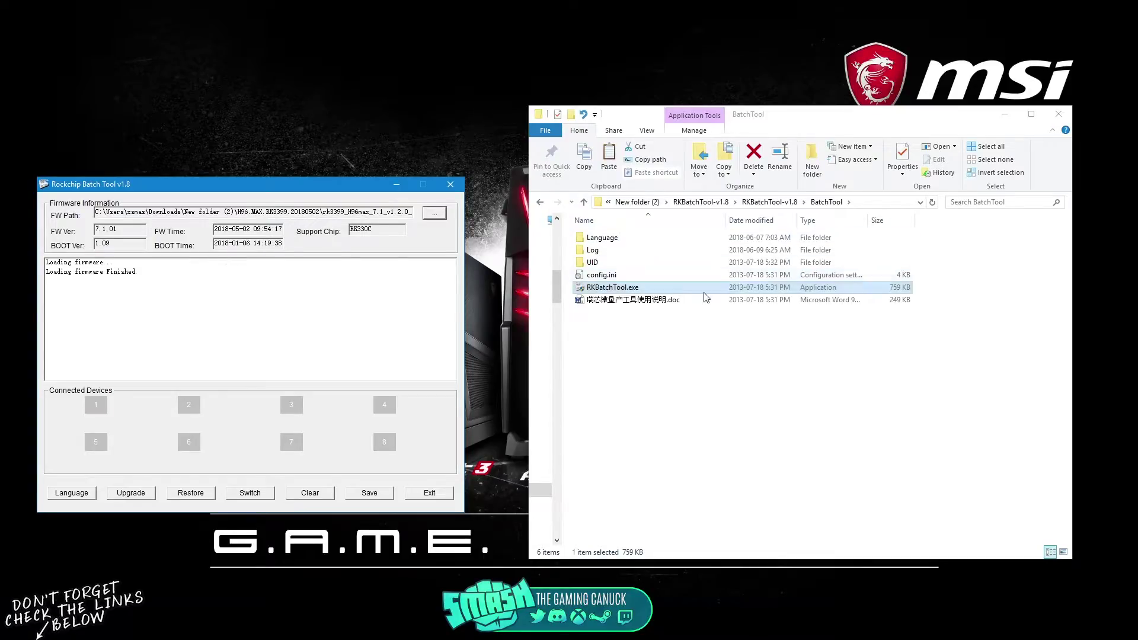
# Return to New folder (2) in the file browser and launch FactoryTool.exe from Flash Tool_v1.6, FactoryTool_v1.6.
pyautogui.click(705, 202)
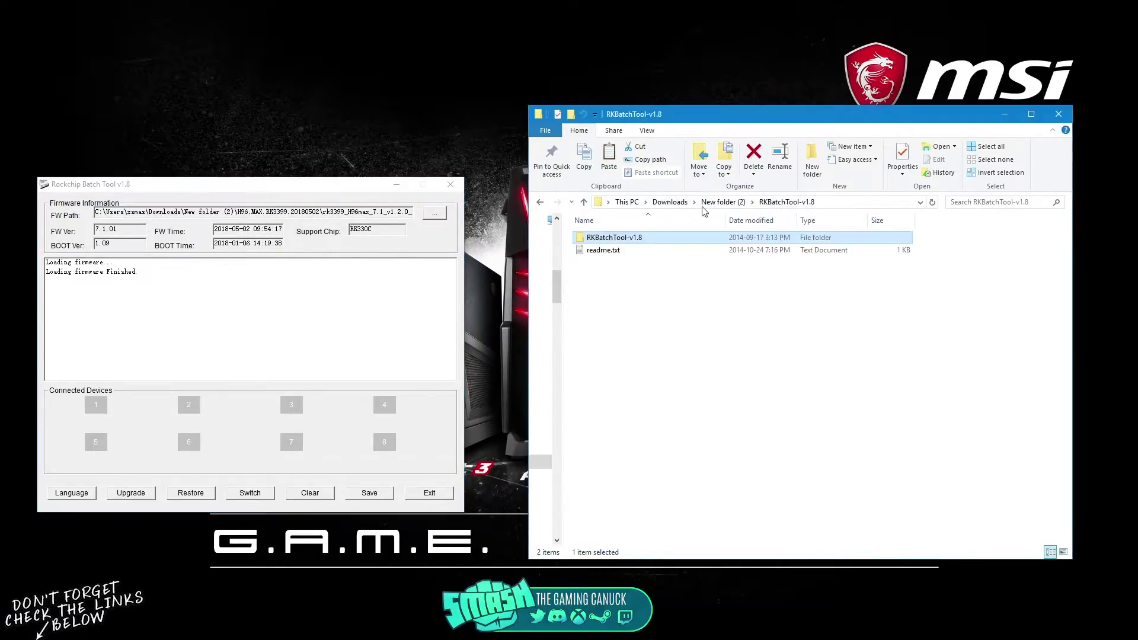
pyautogui.click(731, 202)
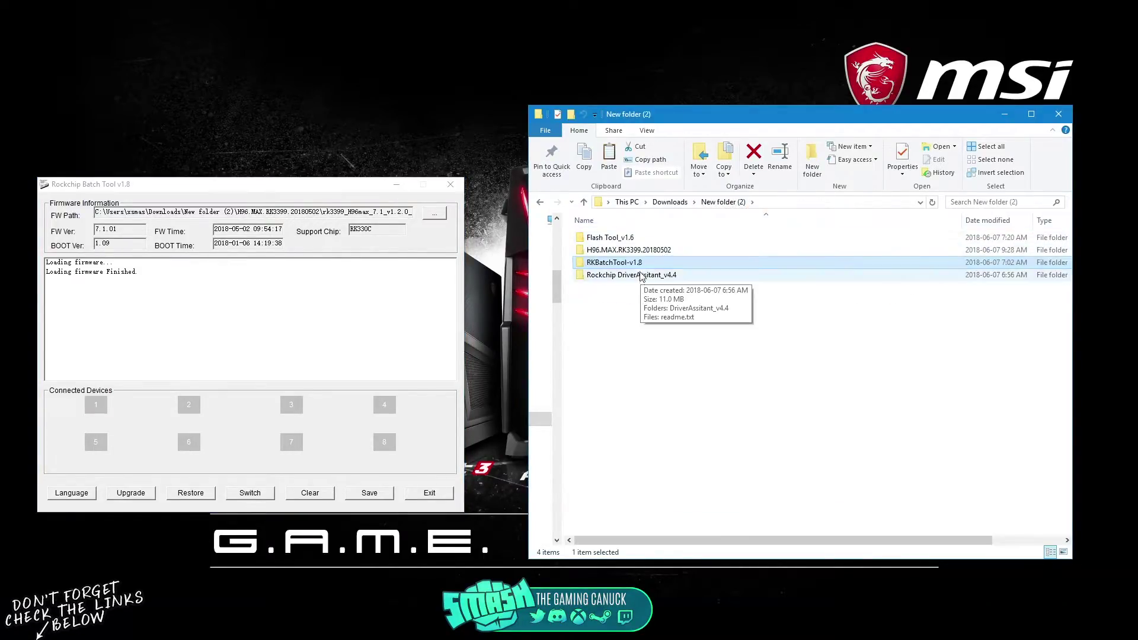
pyautogui.doubleClick(629, 238)
pyautogui.click(632, 240)
pyautogui.doubleClick(632, 240)
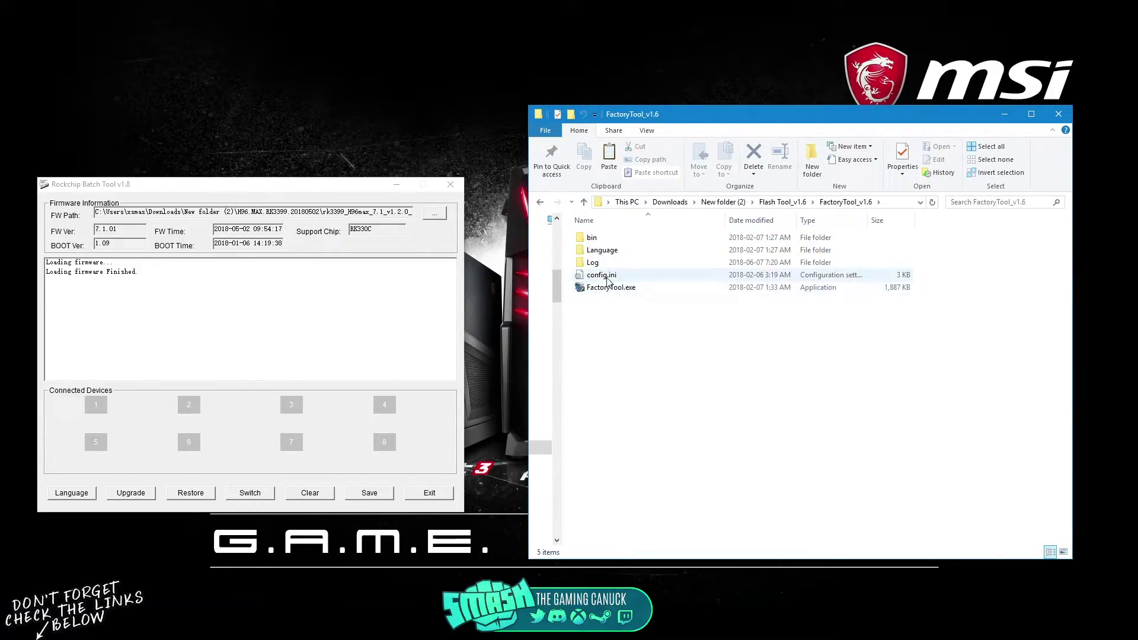
pyautogui.doubleClick(609, 290)
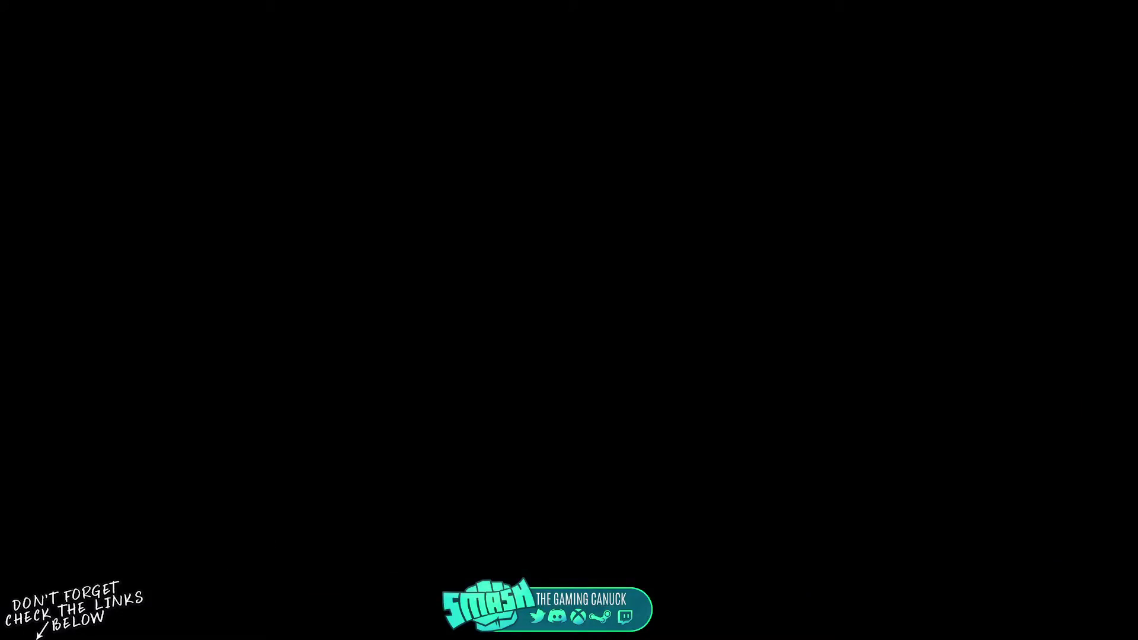
# Switch FactoryTool's interface language to English and reposition its window higher on the desktop.
pyautogui.click(601, 109)
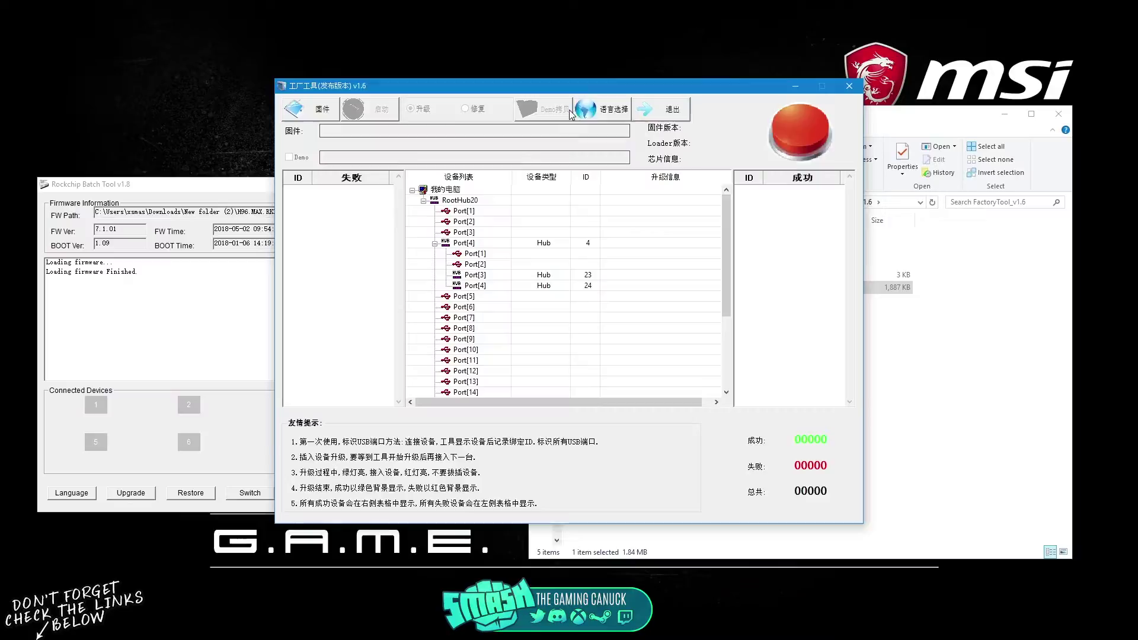
pyautogui.click(610, 130)
pyautogui.moveTo(451, 87); pyautogui.dragTo(423, 20)
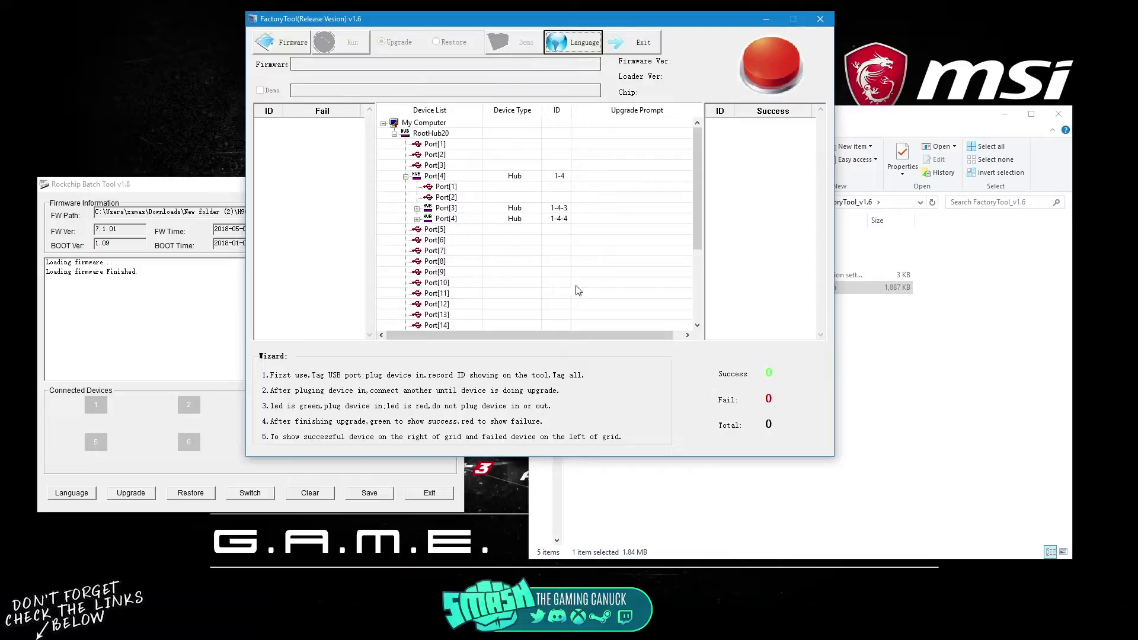
pyautogui.moveTo(465, 26); pyautogui.dragTo(519, 42)
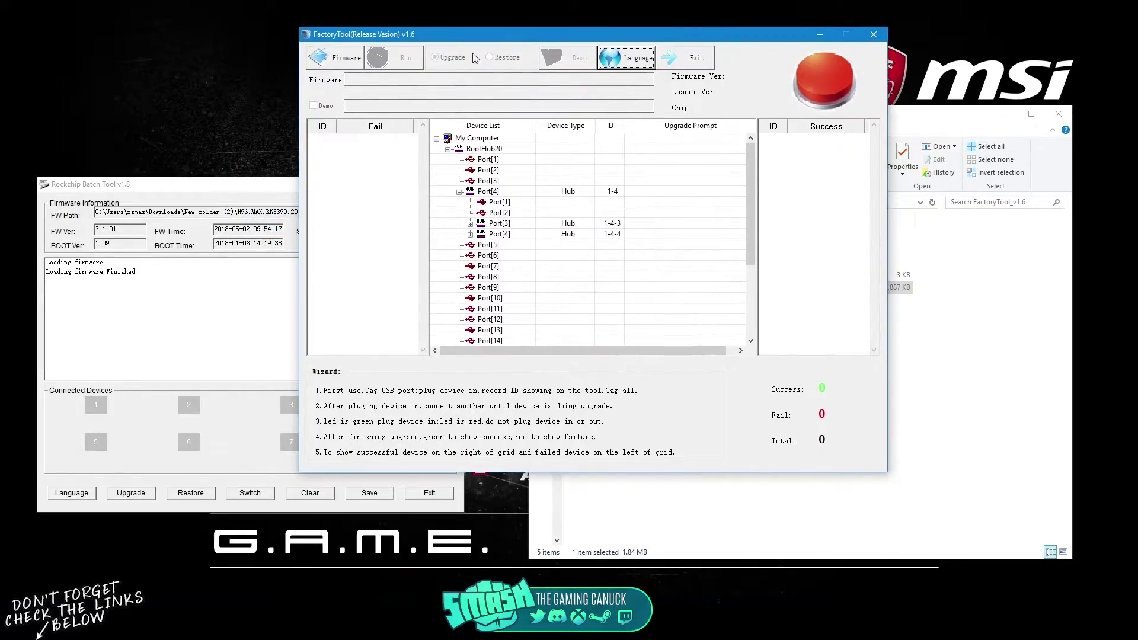
# Load rk3399_H96max_7.1_v1.2.0_power_180502.img from the H96.MAX.RK3399.20180502 folder in New folder (2) as FactoryTool's firmware.
pyautogui.click(342, 62)
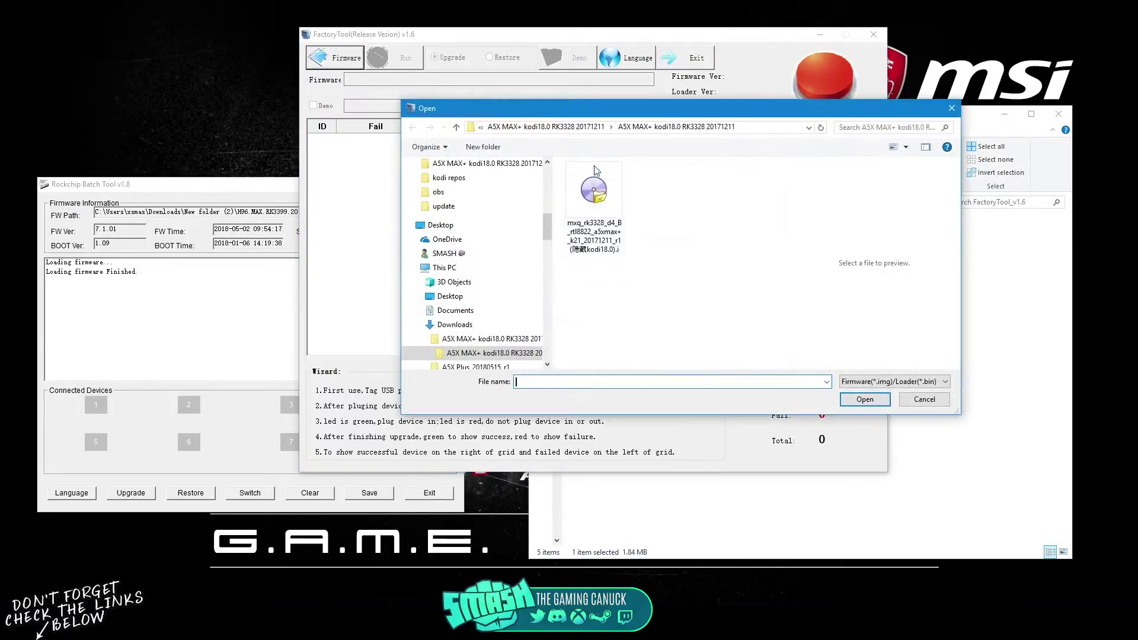
pyautogui.click(595, 128)
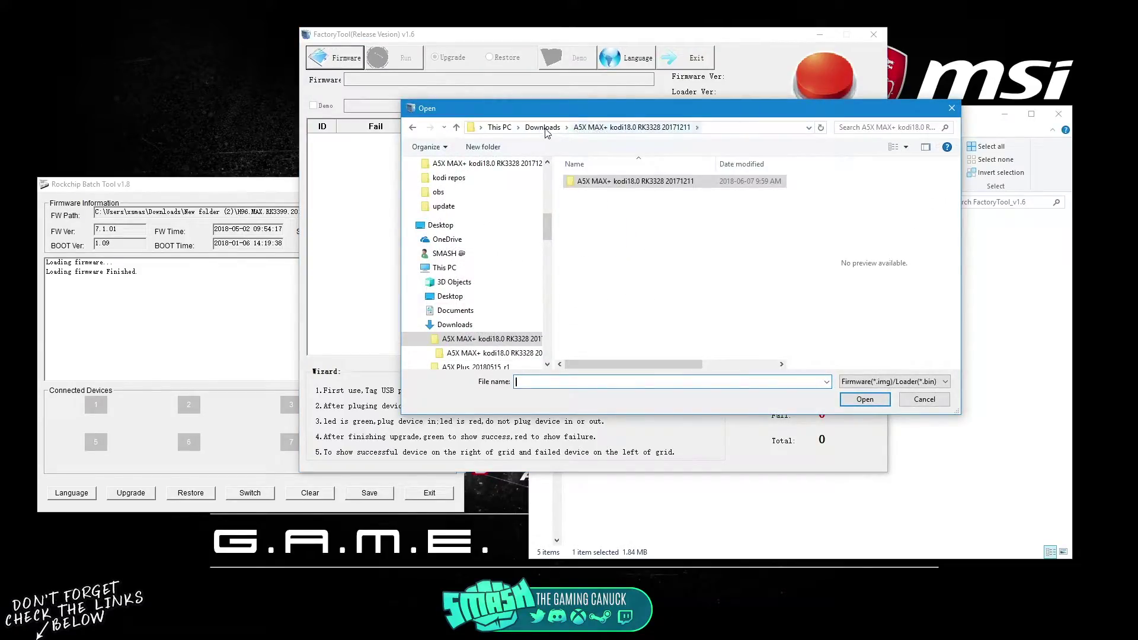
pyautogui.click(550, 126)
pyautogui.scroll(-2, 676, 278)
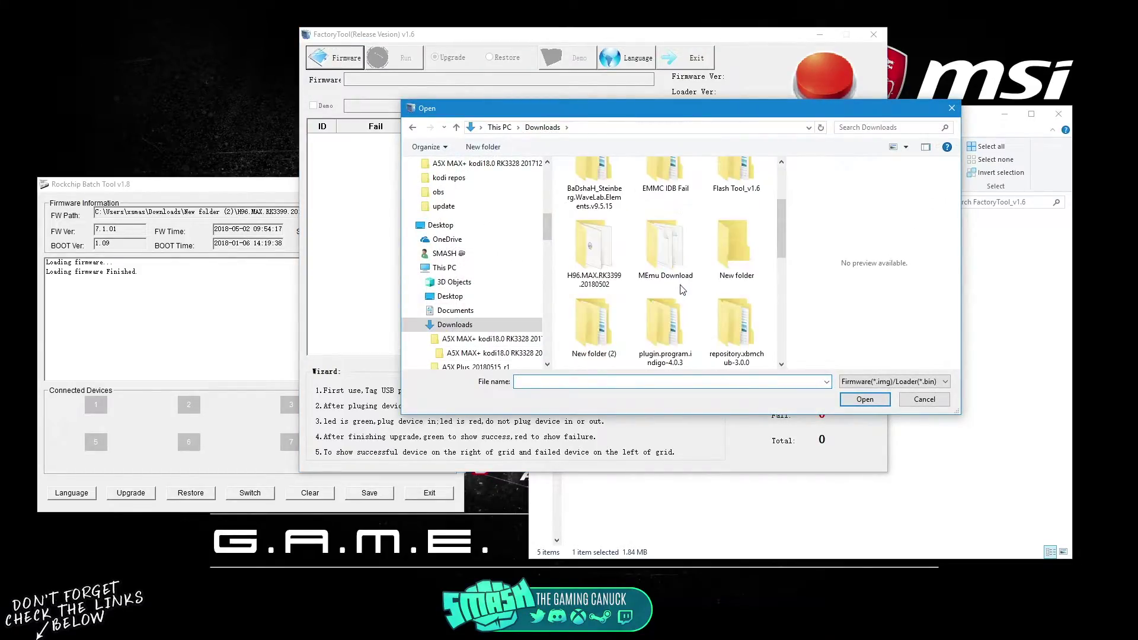
pyautogui.doubleClick(585, 327)
pyautogui.doubleClick(619, 193)
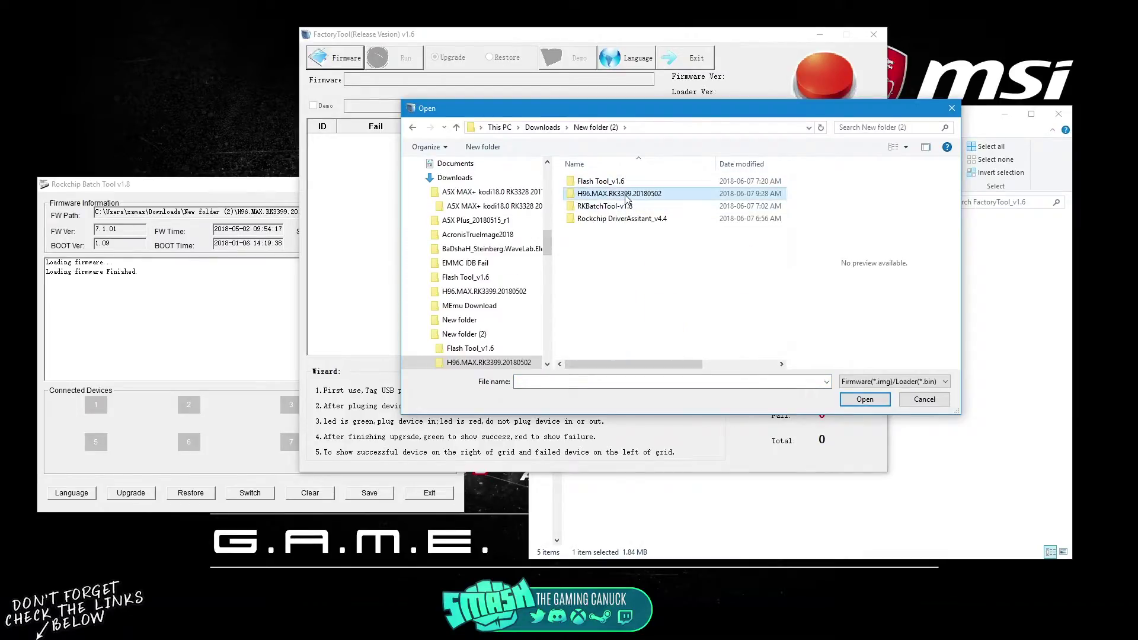
pyautogui.doubleClick(610, 209)
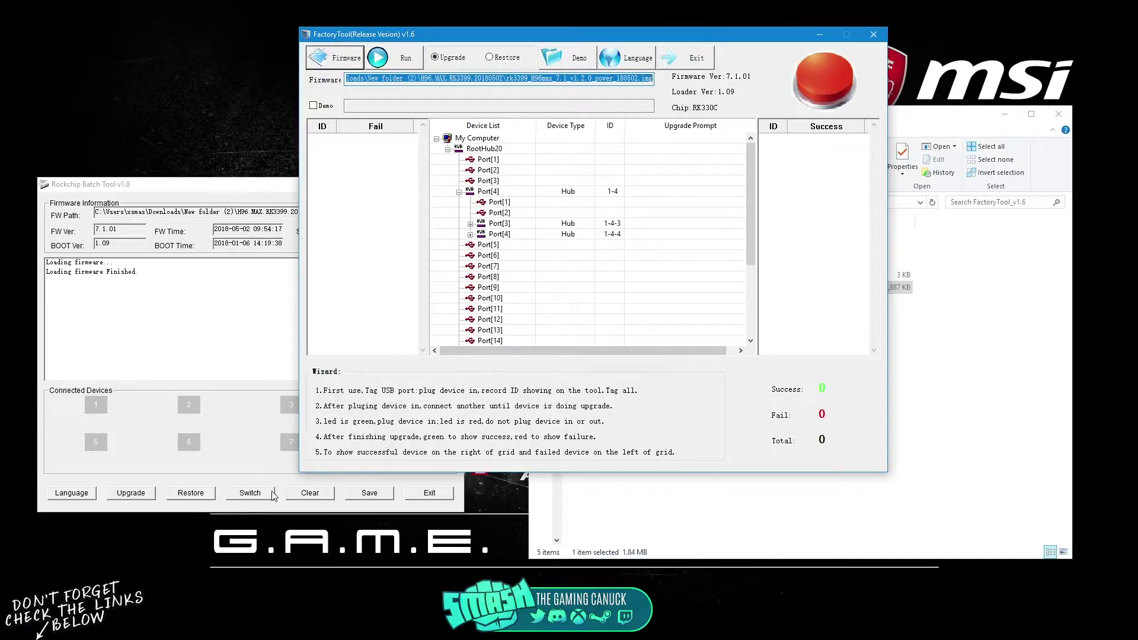
# Bring the Rockchip Batch Tool window in front of FactoryTool and move it lower on the desktop.
pyautogui.moveTo(208, 192); pyautogui.dragTo(196, 253)
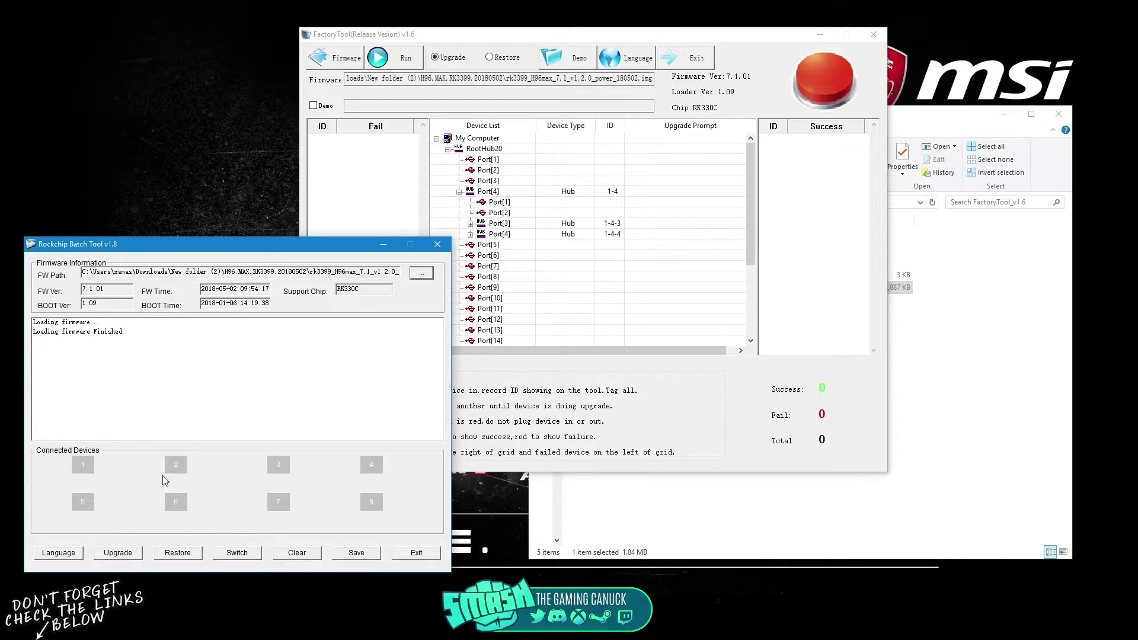
pyautogui.click(125, 557)
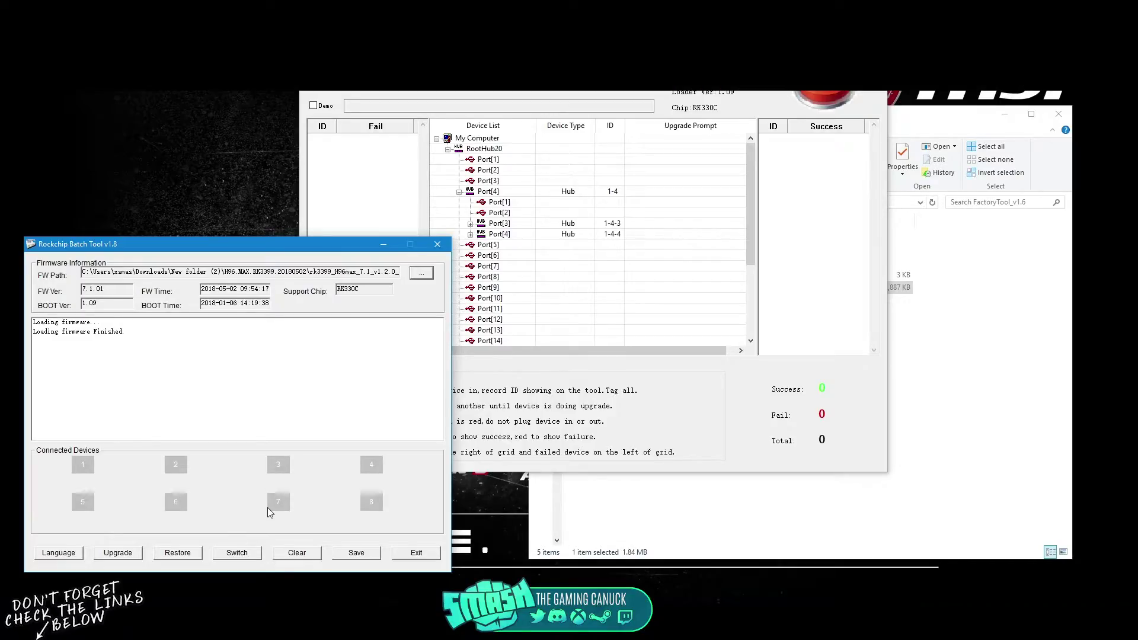
# Switch to Chrome and look through the FreakTab forum list, including the TV player and Rockchip device sections.
pyautogui.moveTo(237, 628)
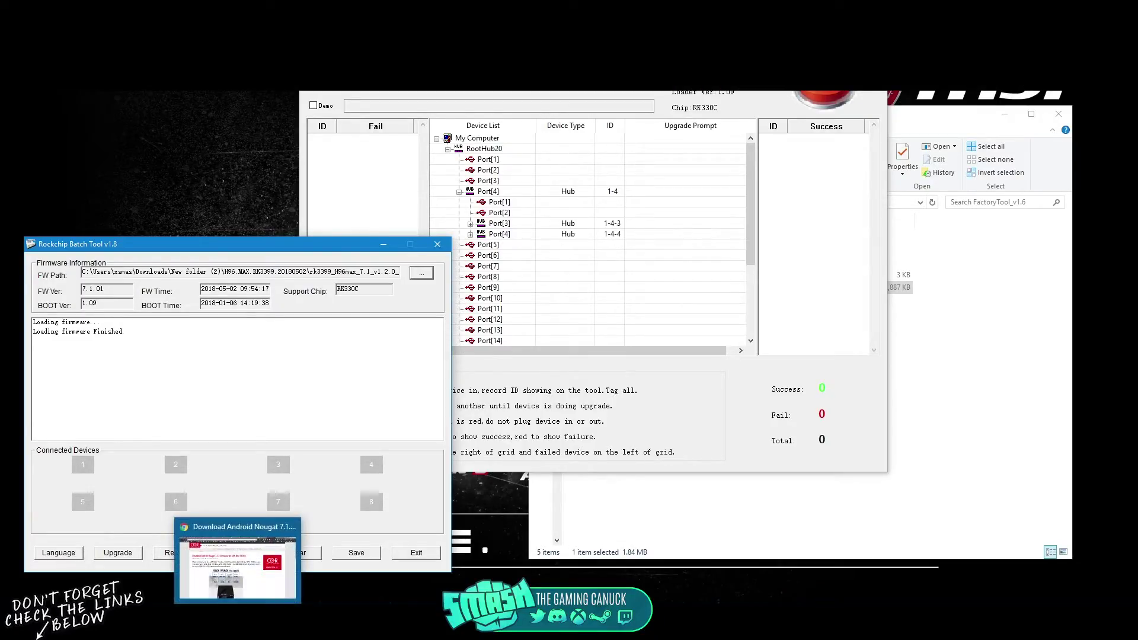
pyautogui.click(237, 566)
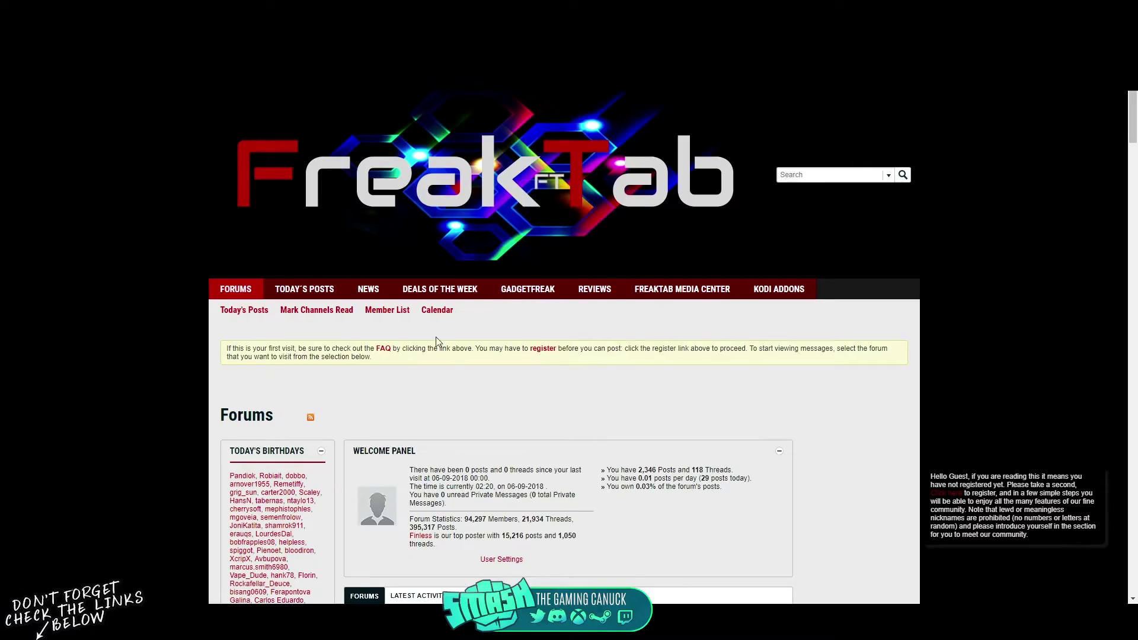
pyautogui.scroll(-10, 445, 353)
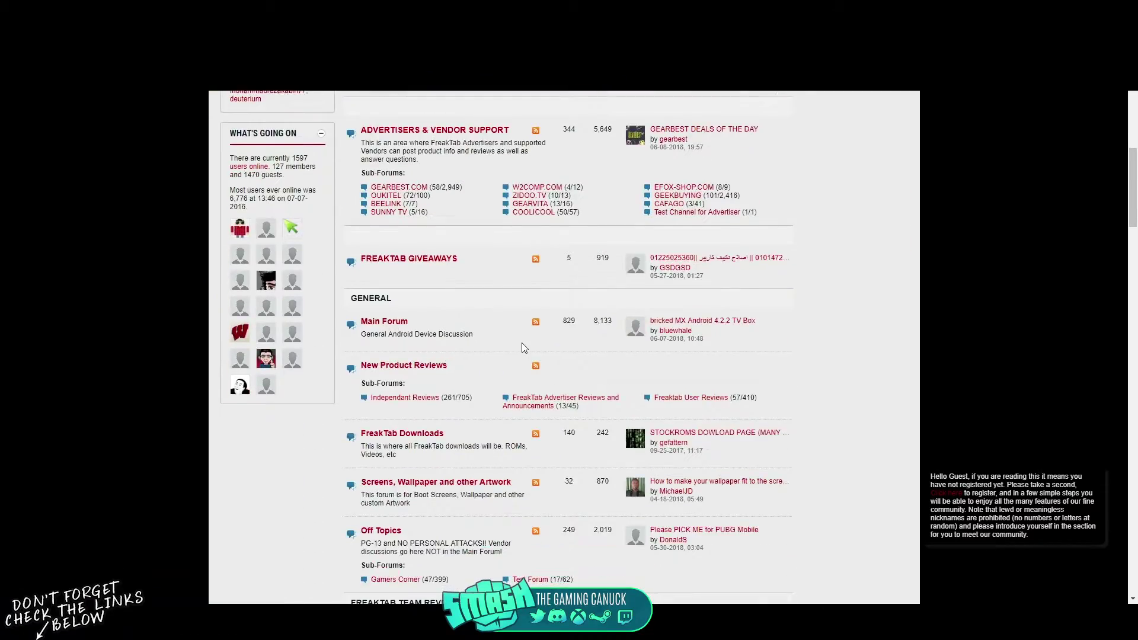
pyautogui.scroll(-12, 517, 341)
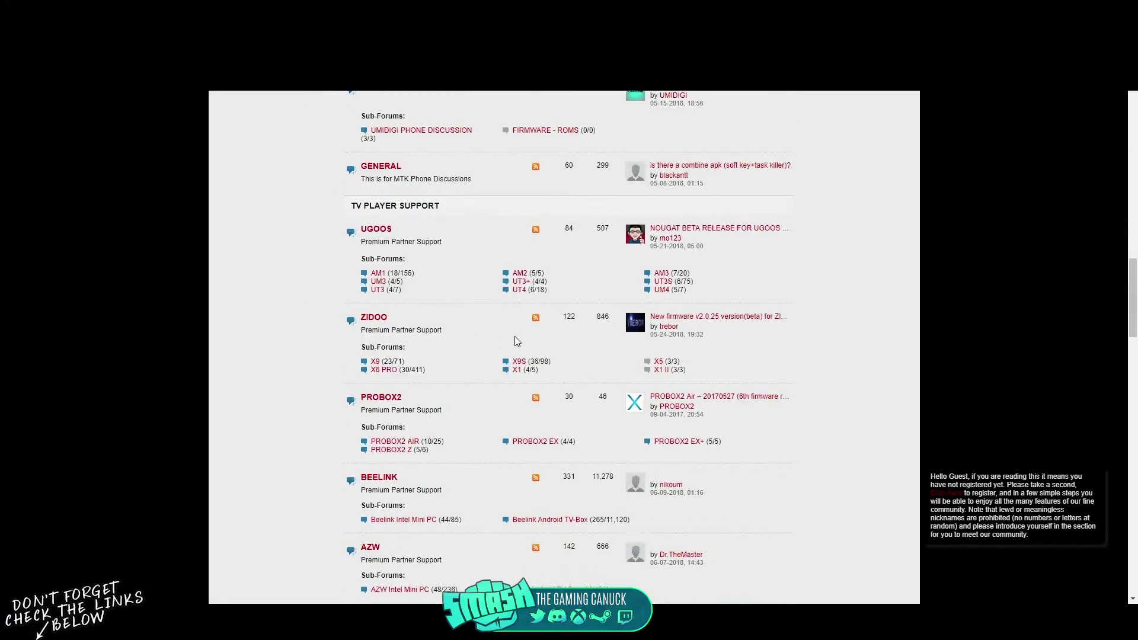
pyautogui.scroll(-6, 559, 236)
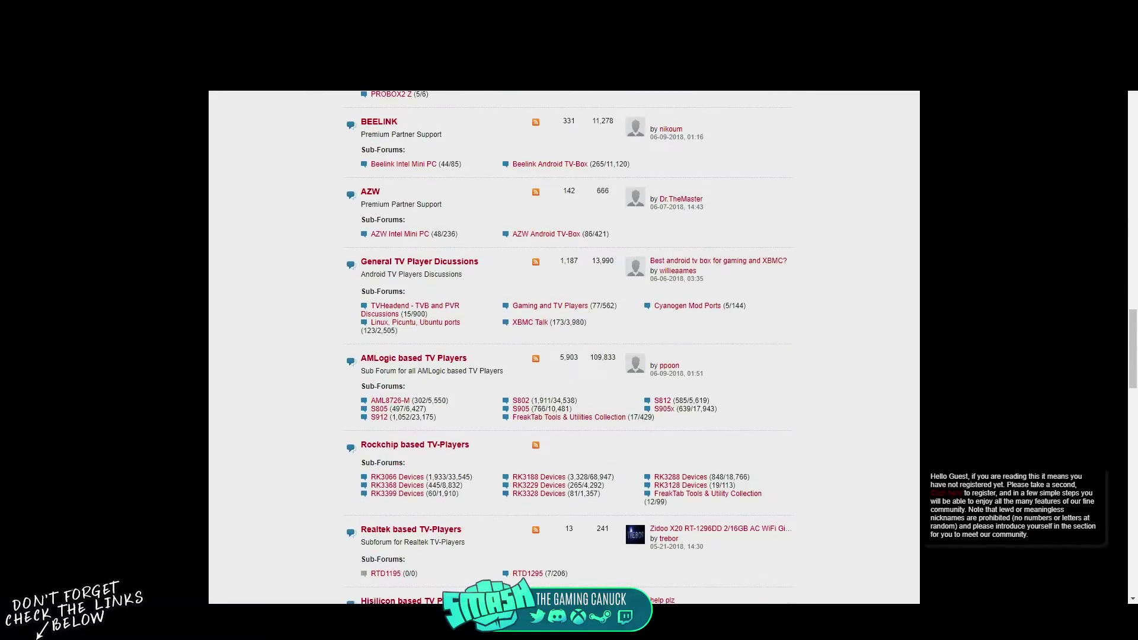
pyautogui.scroll(-9, 429, 345)
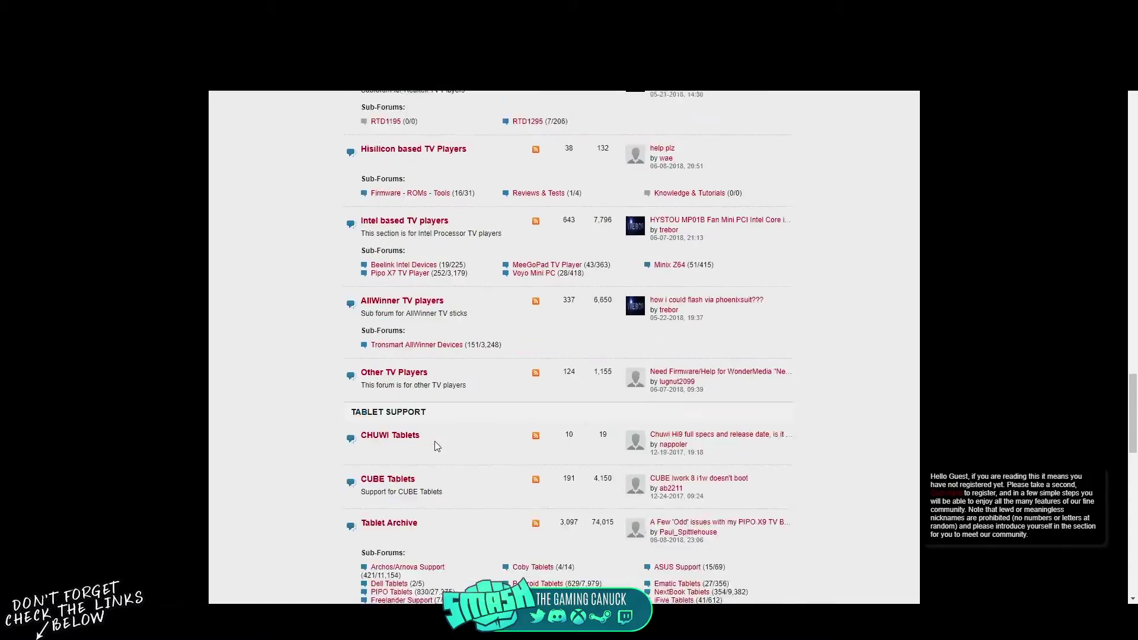
pyautogui.scroll(-15, 435, 447)
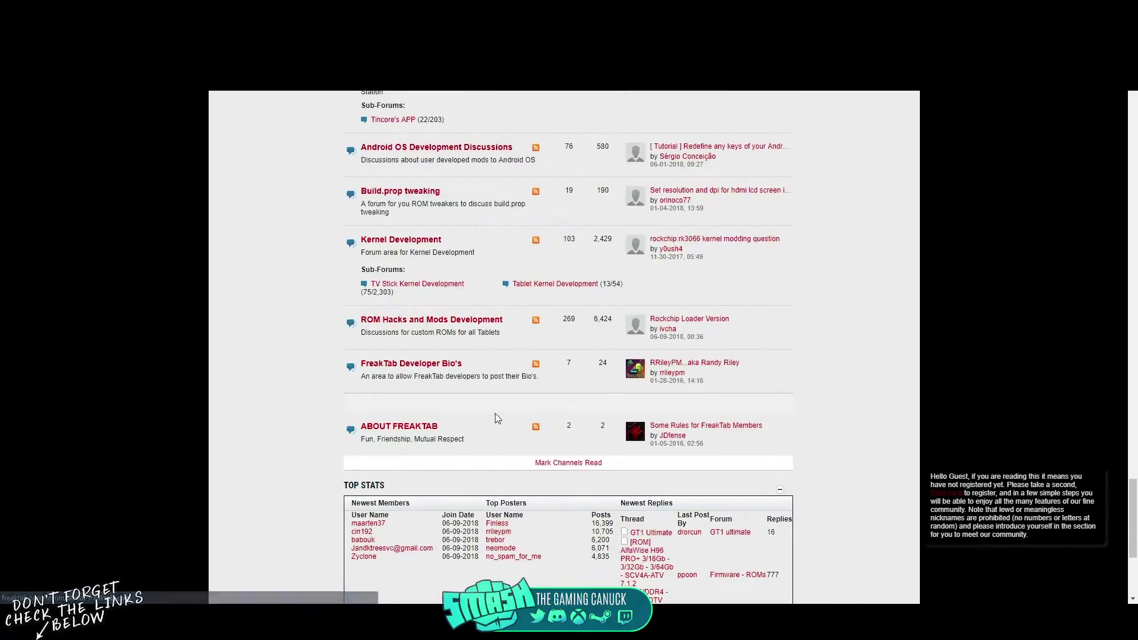
pyautogui.scroll(12, 504, 406)
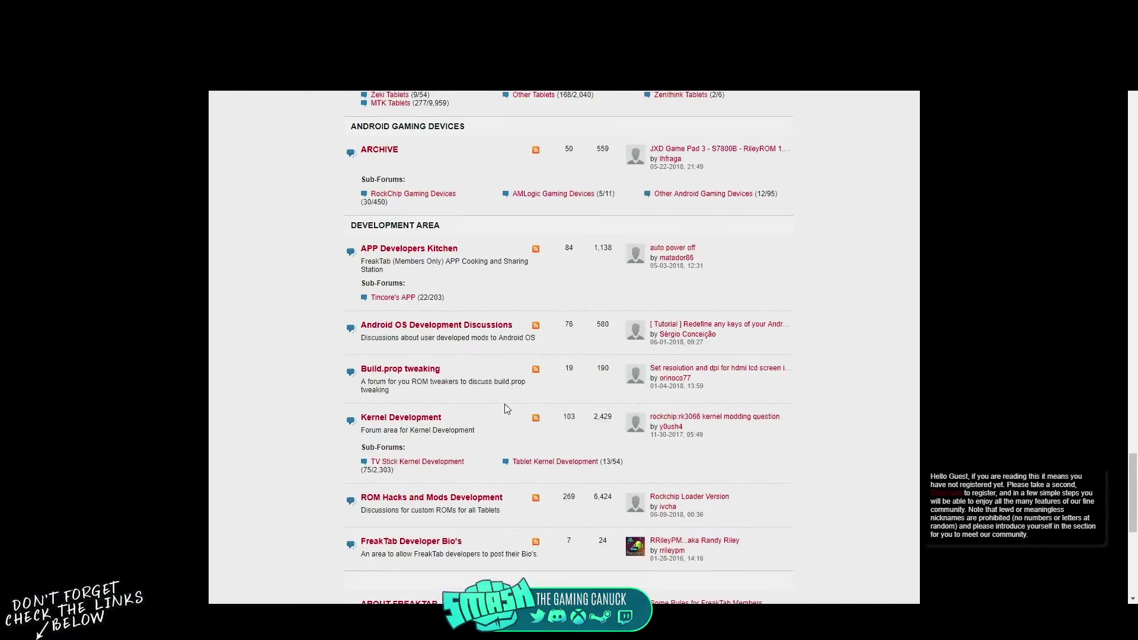
pyautogui.scroll(10, 506, 409)
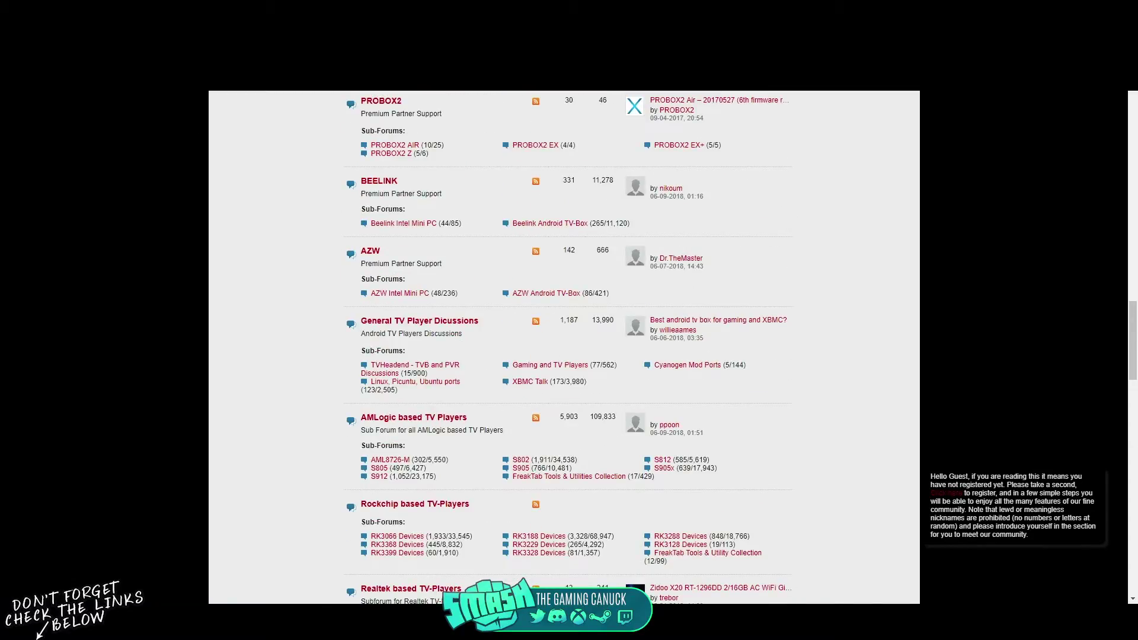
# Return from the FreakTab forum list to the Google results and search for "h96 max firmware download".
pyautogui.hotkey('alt', 'Left')
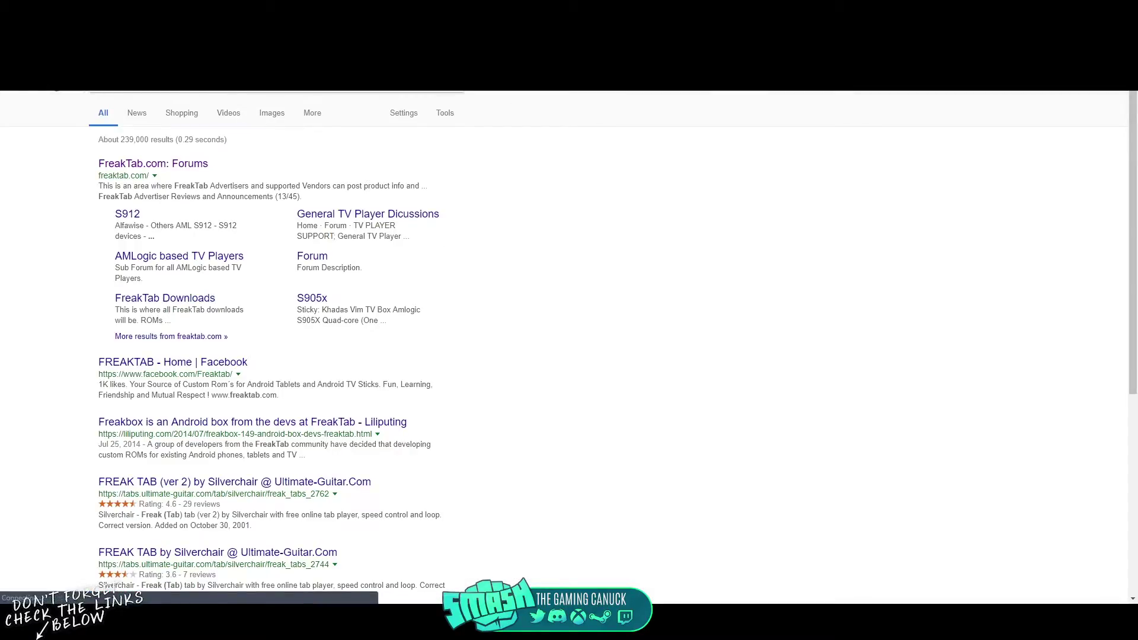
pyautogui.write('h9')
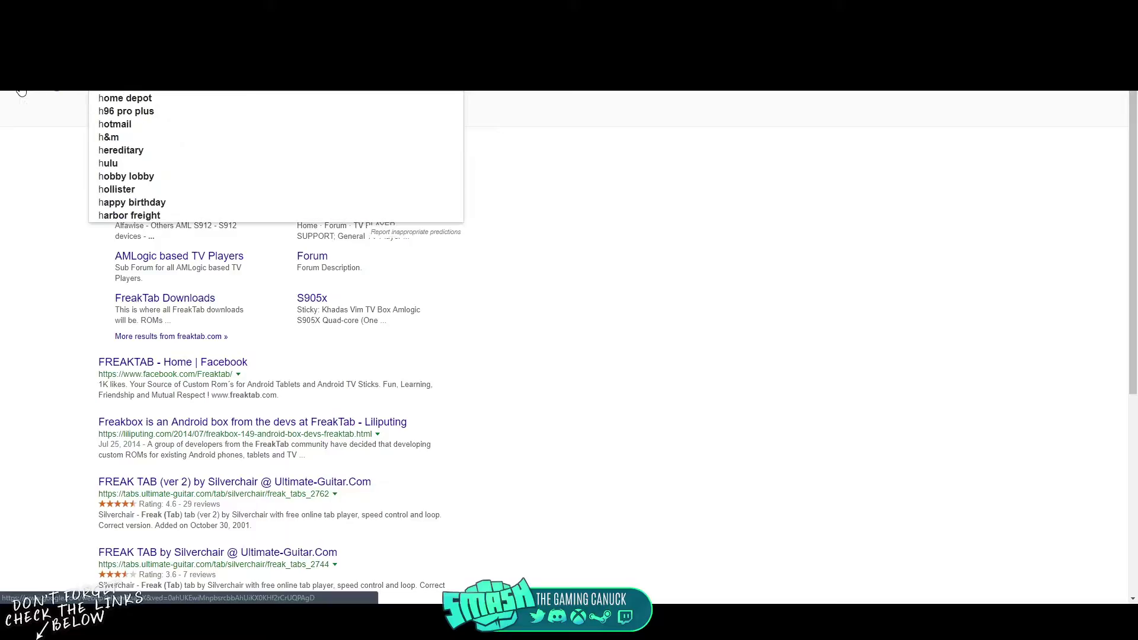
pyautogui.write('6 max ')
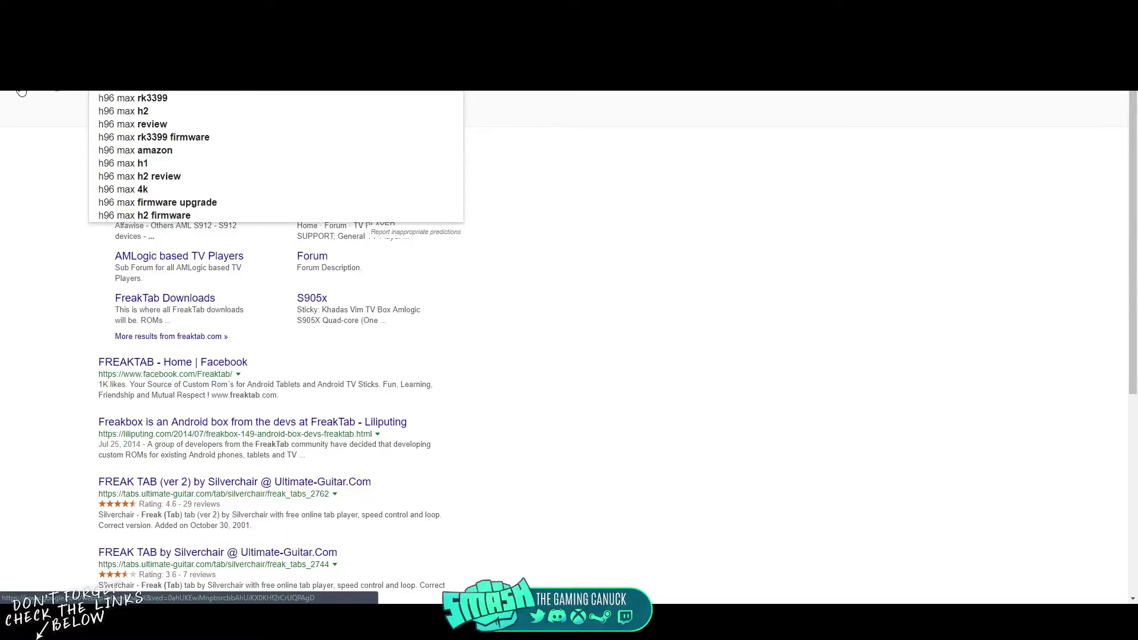
pyautogui.write('firmware')
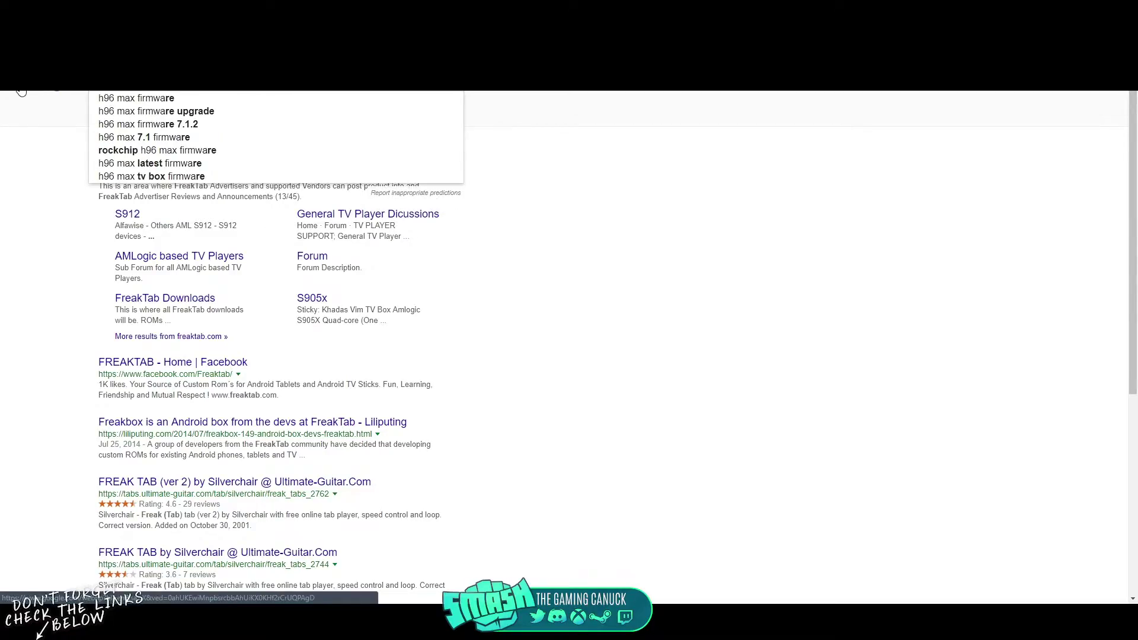
pyautogui.write(' download')
pyautogui.press('Return')
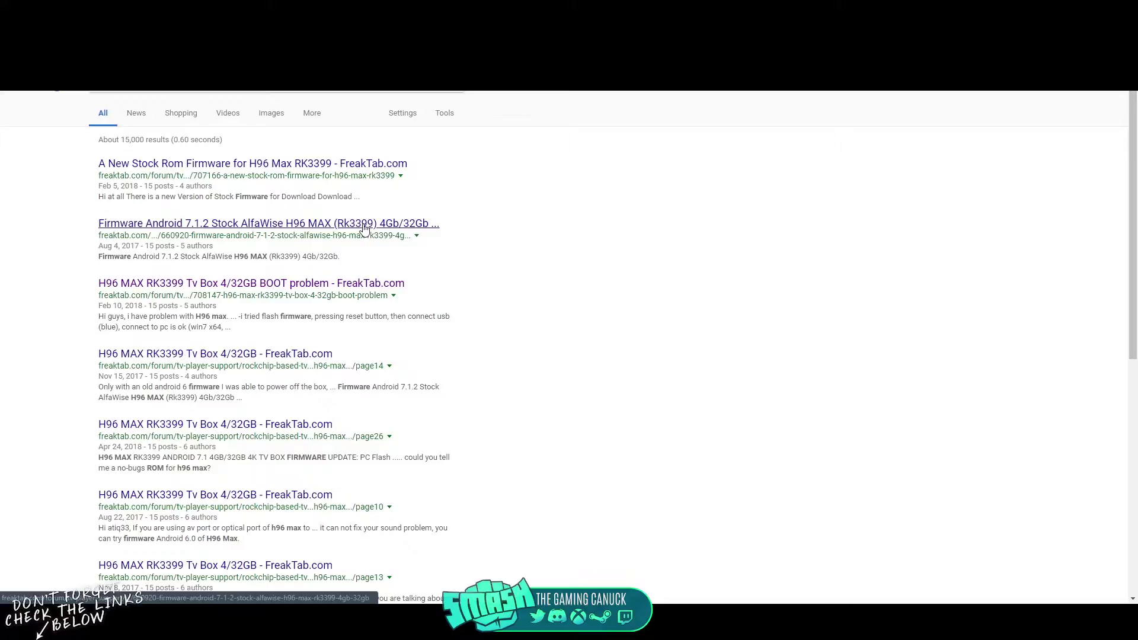
# Open the FreakTab threads on the new H96 Max RK3399 stock ROM and the Android 7.1.2 AlfaWise firmware, and look over their download posts.
pyautogui.rightClick(364, 229)
pyautogui.click(403, 234)
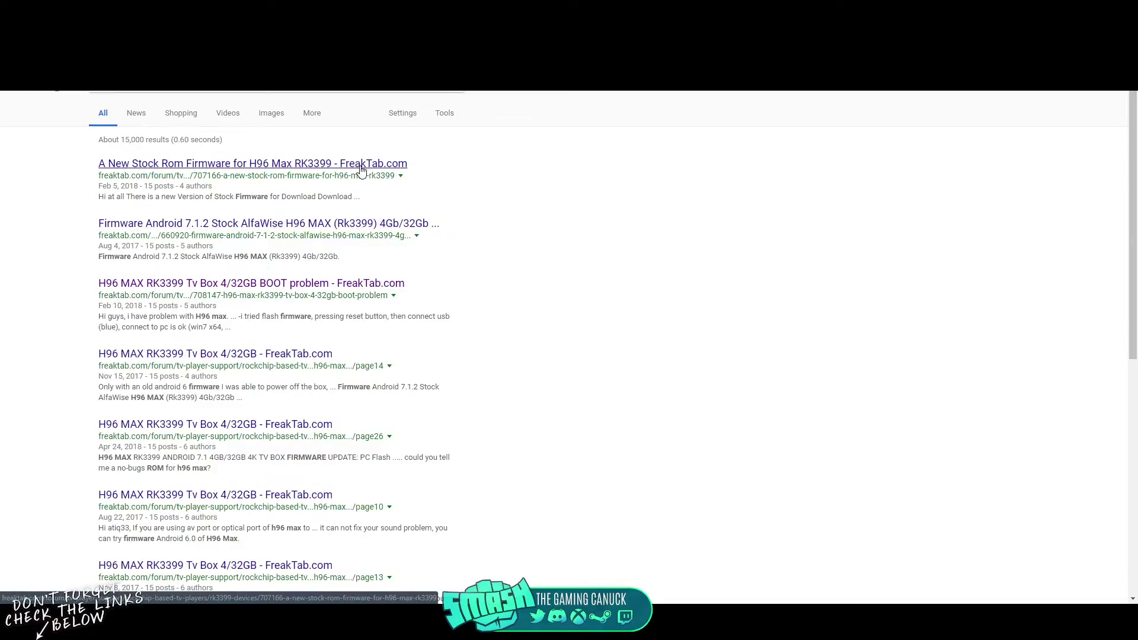
pyautogui.click(362, 168)
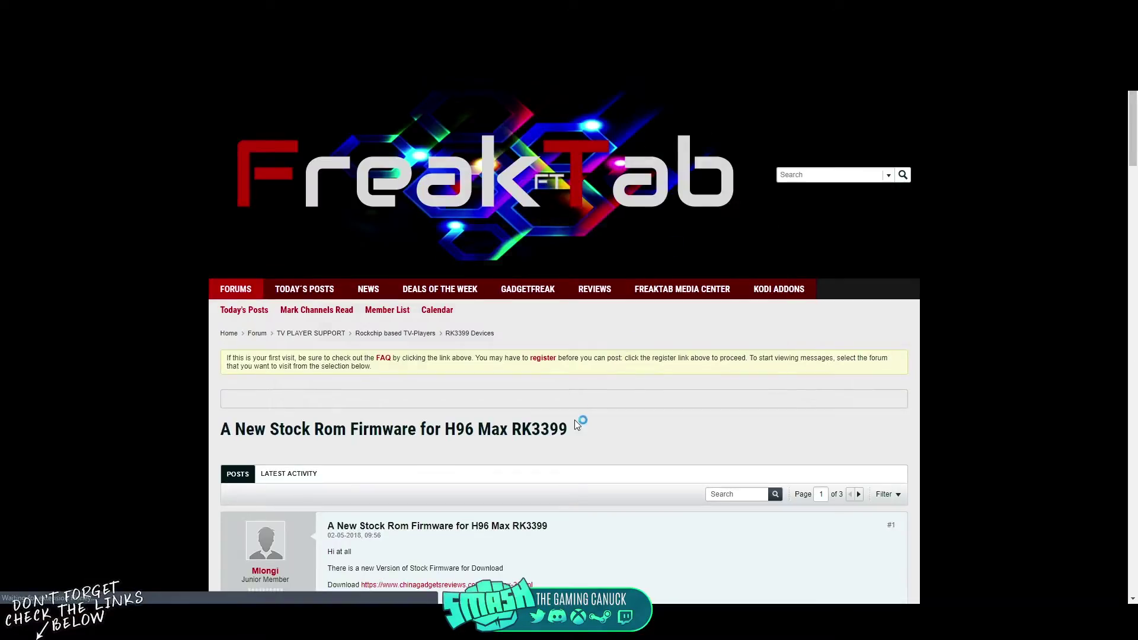
pyautogui.scroll(-5, 575, 419)
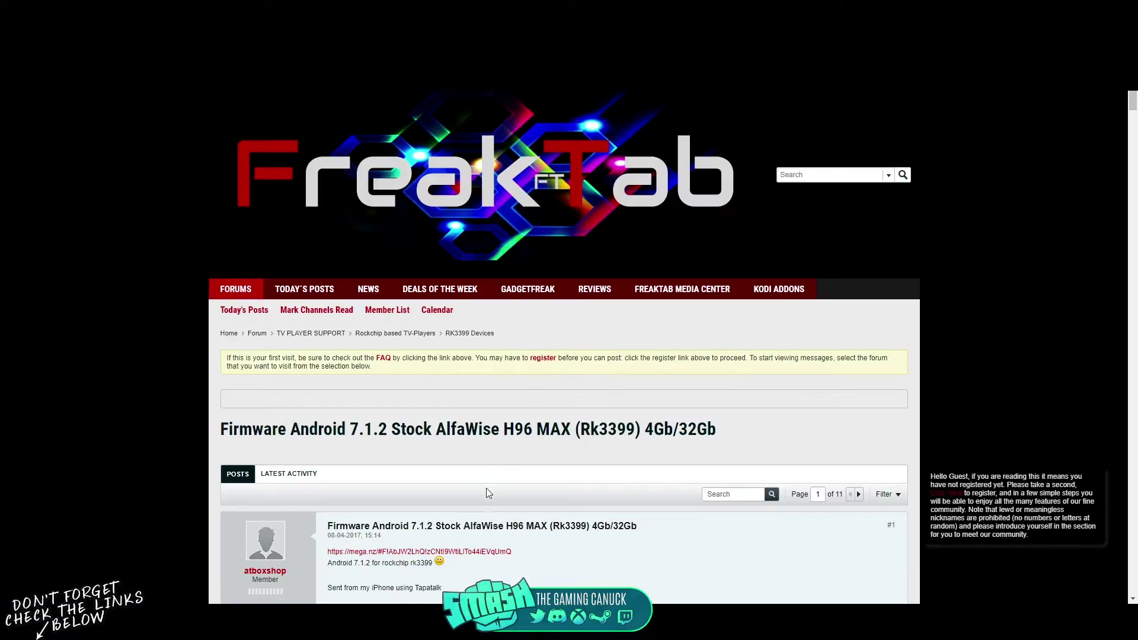
pyautogui.scroll(-1, 544, 475)
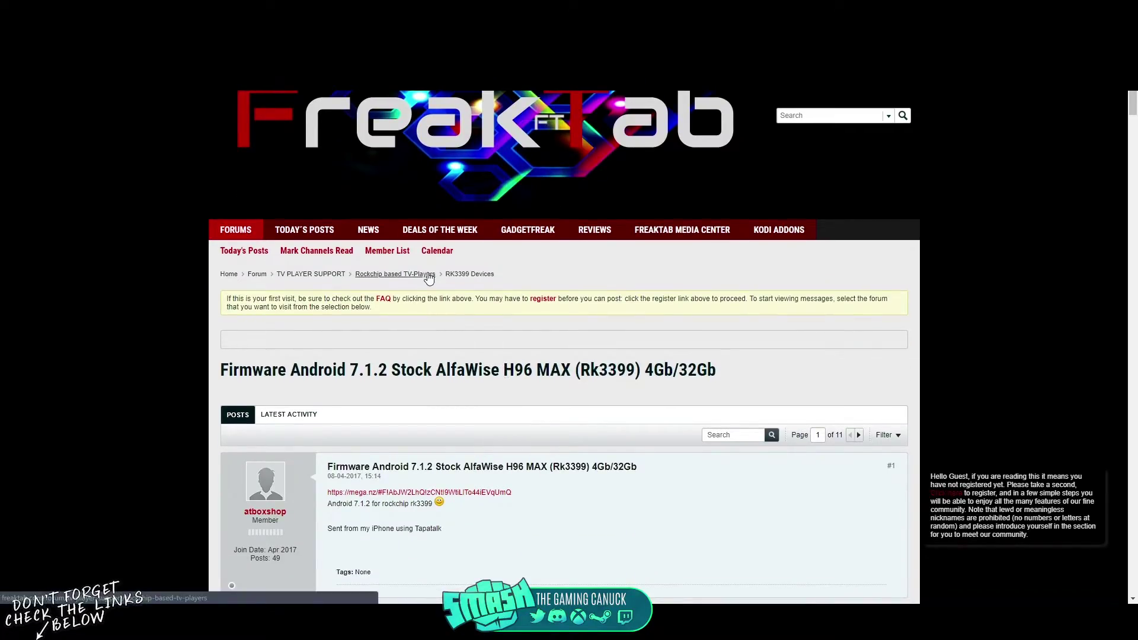
# Go to FreakTab's RK3399 Devices forum and read the sticky [ROM] AlfaWise H96 MAX Android 7.1.2 SCV1 Beta topic, including its changelog, bugs and download sections.
pyautogui.click(490, 274)
pyautogui.scroll(-4, 587, 279)
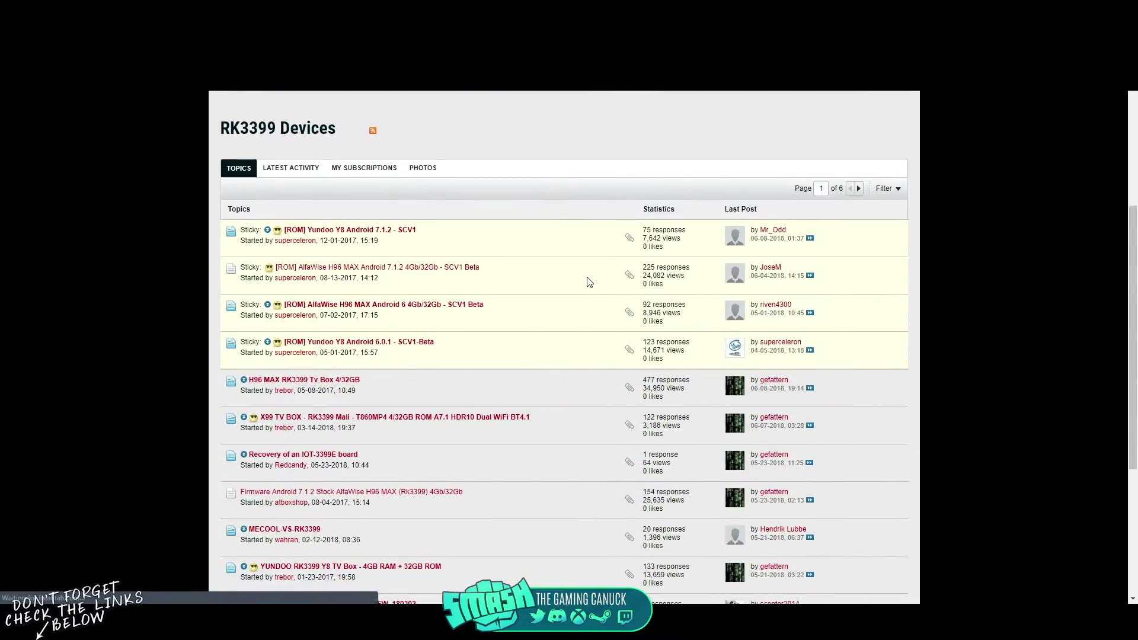
pyautogui.click(439, 270)
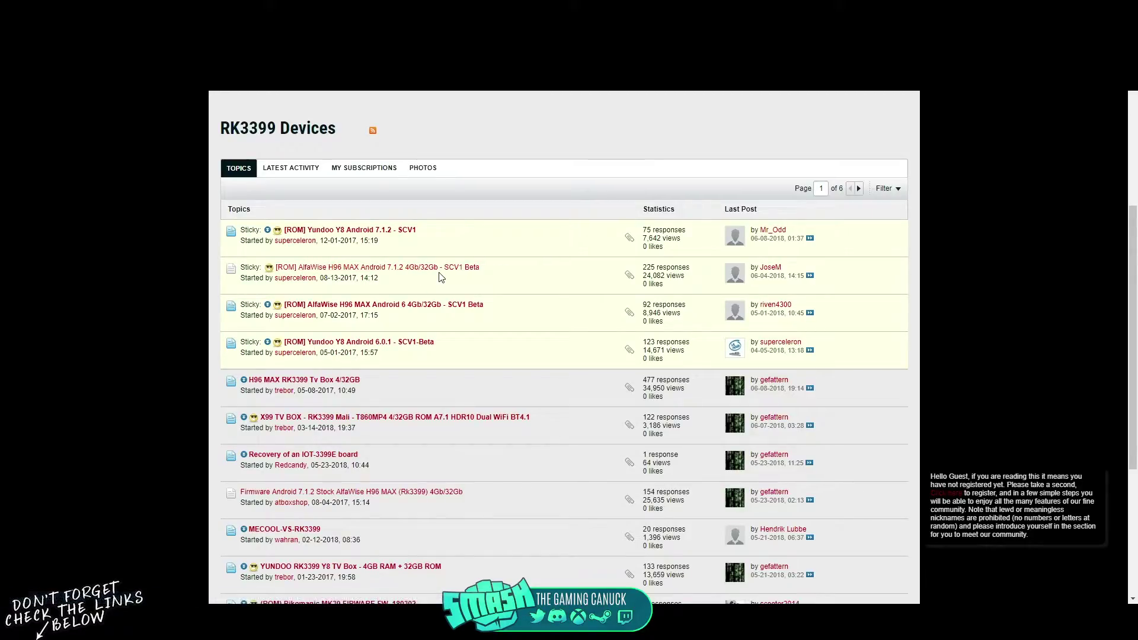
pyautogui.scroll(-5, 533, 356)
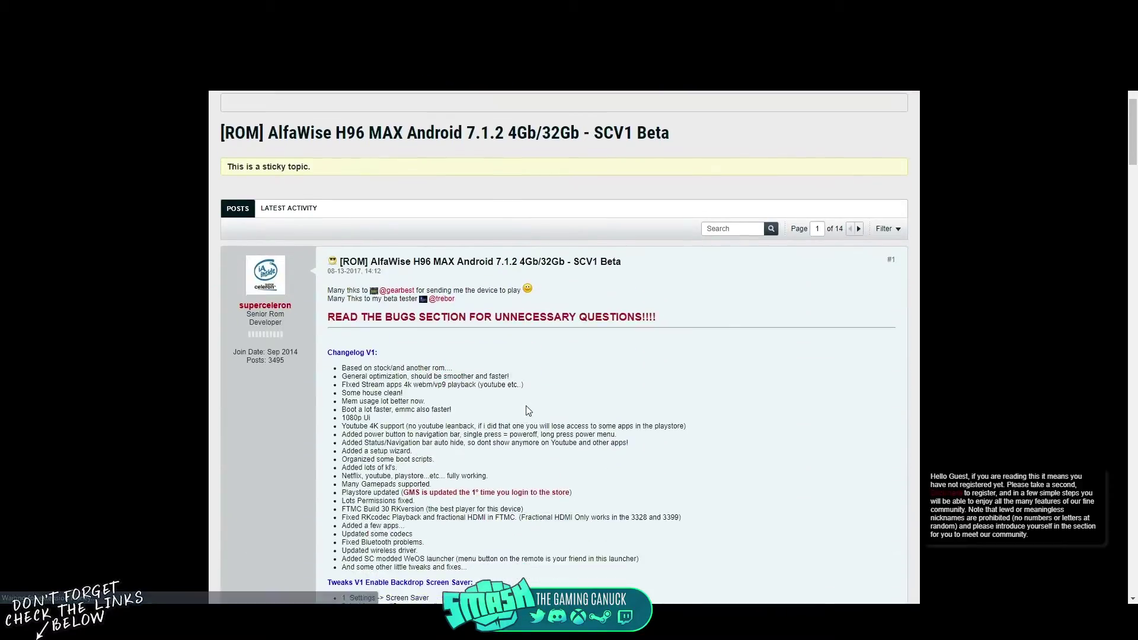
pyautogui.scroll(-2, 545, 379)
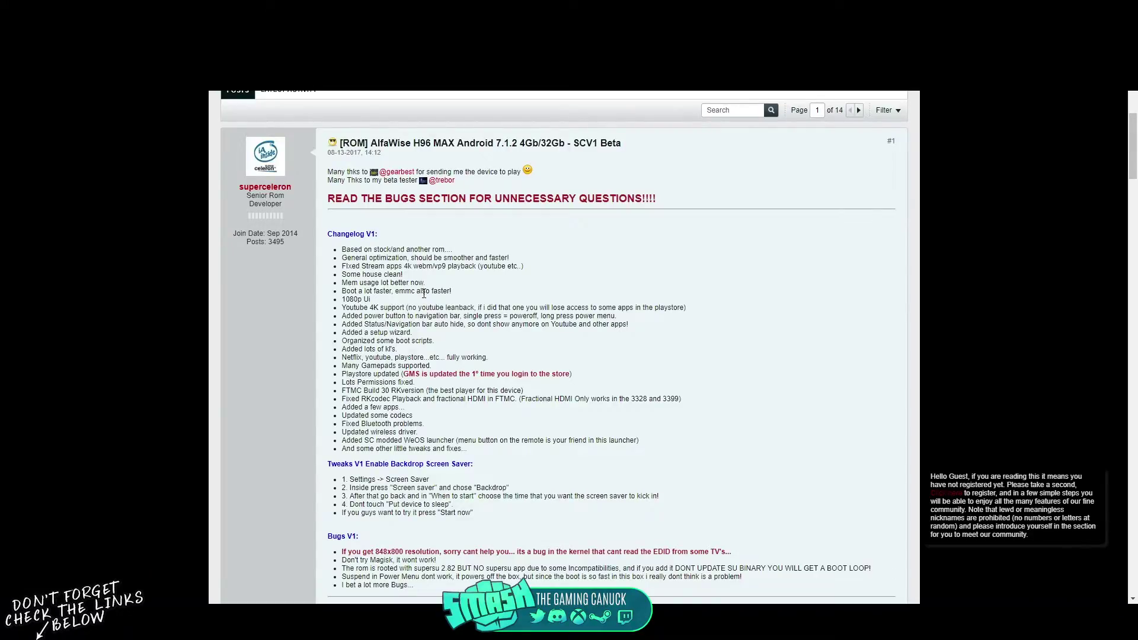
pyautogui.scroll(-2, 454, 439)
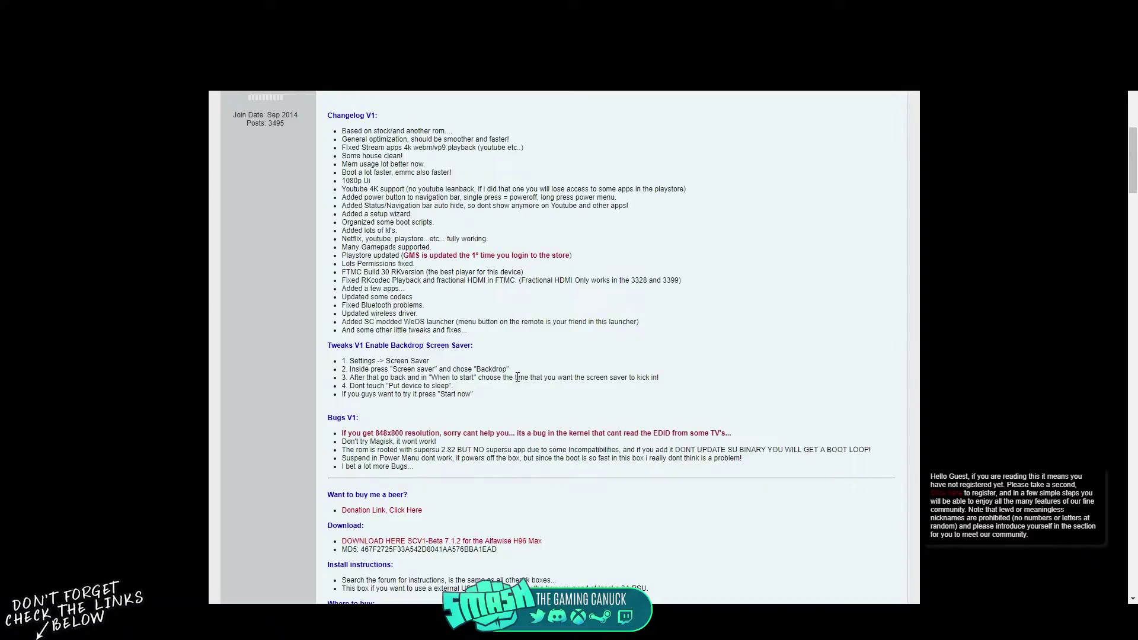
pyautogui.scroll(4, 517, 377)
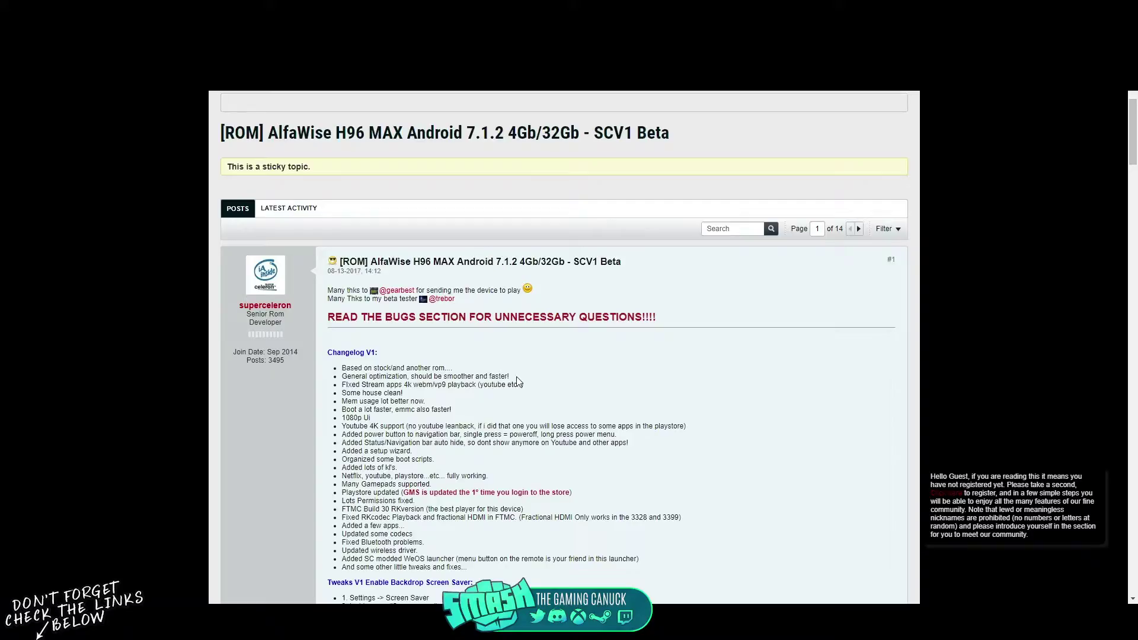
pyautogui.scroll(-4, 517, 377)
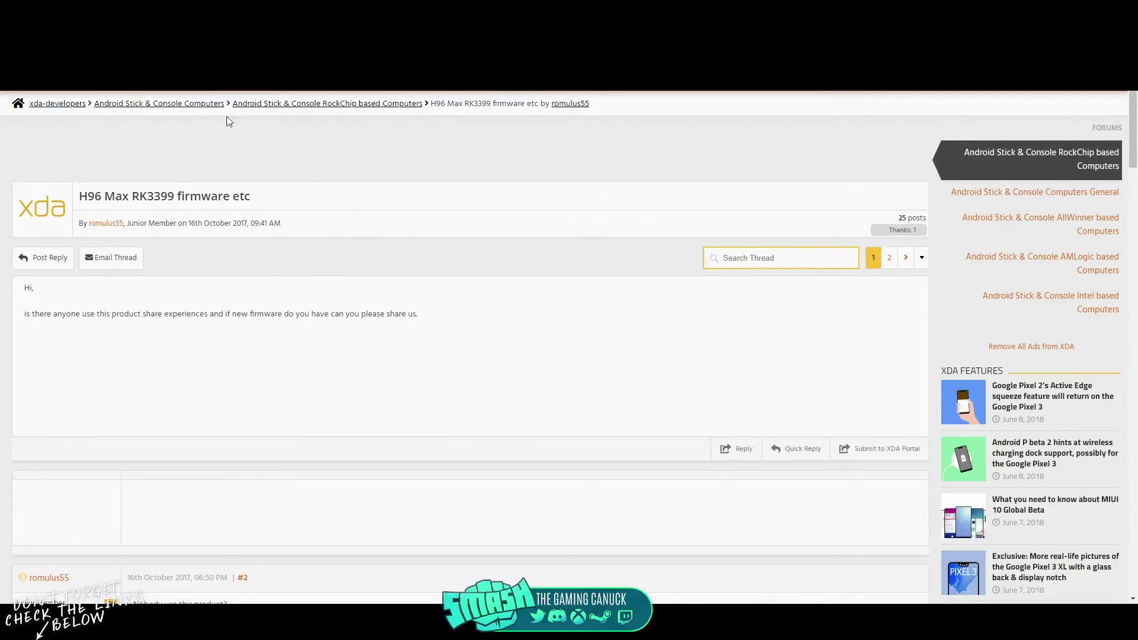
# From the XDA thread on H96 Max RK3399 firmware, open the Android Stick & Console Computers forum and look through its chipset sections.
pyautogui.click(169, 104)
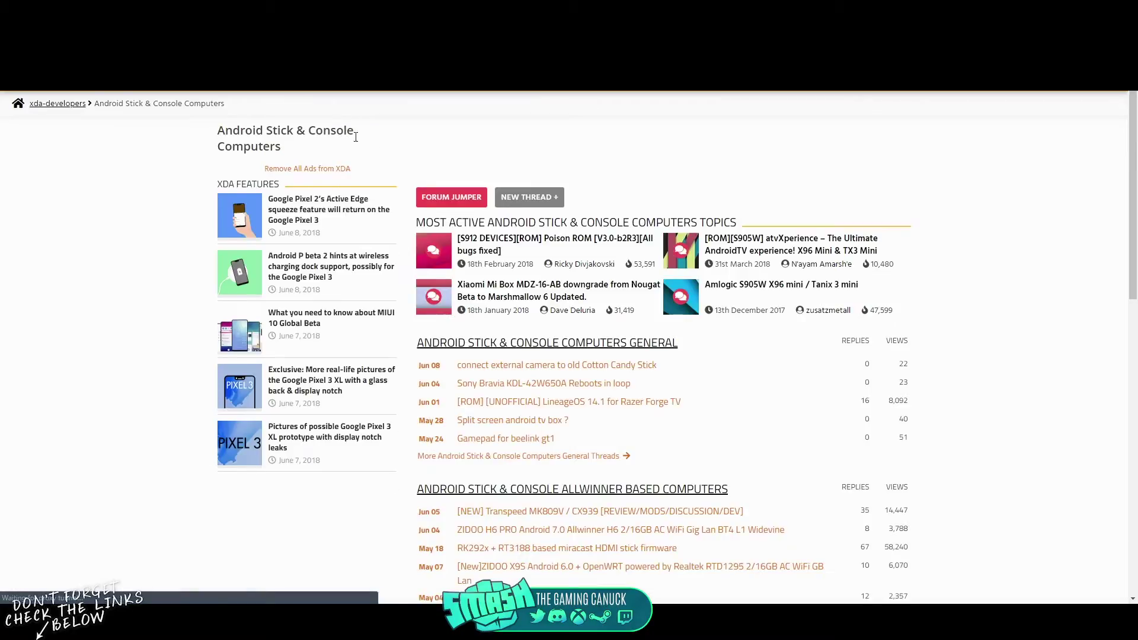
pyautogui.scroll(-7, 769, 212)
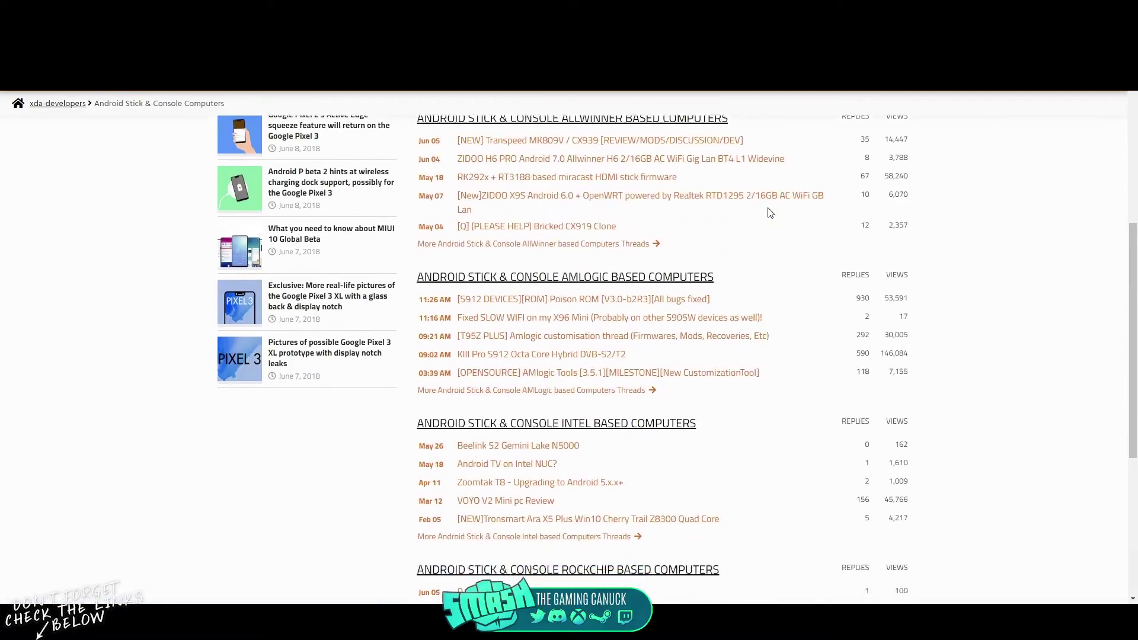
pyautogui.scroll(-3, 769, 212)
pyautogui.scroll(6, 761, 283)
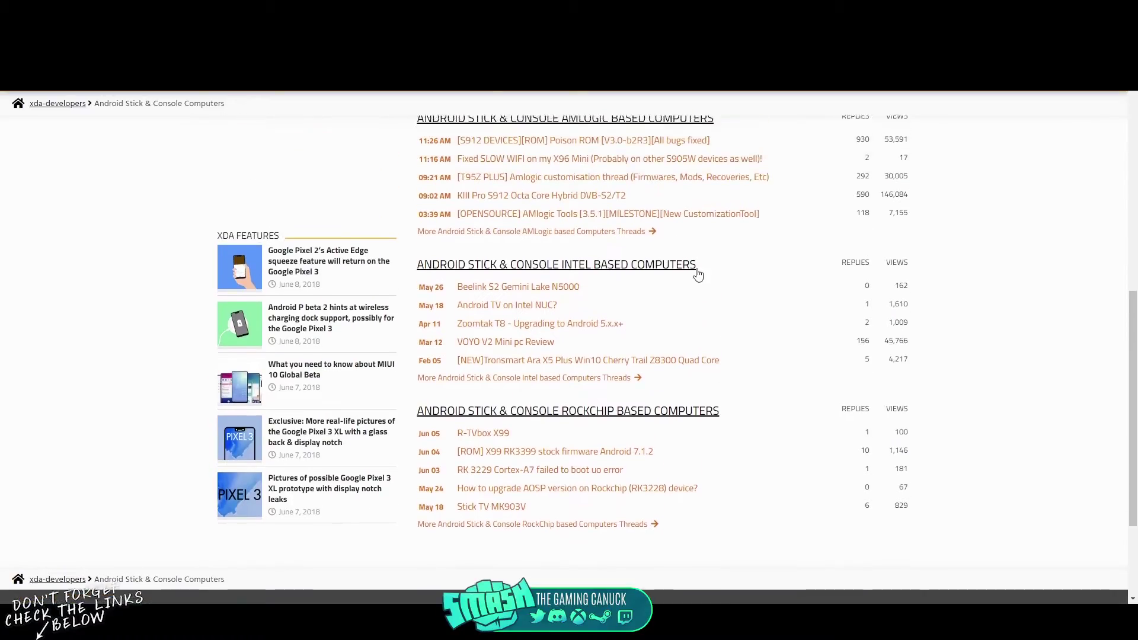
pyautogui.scroll(3, 612, 341)
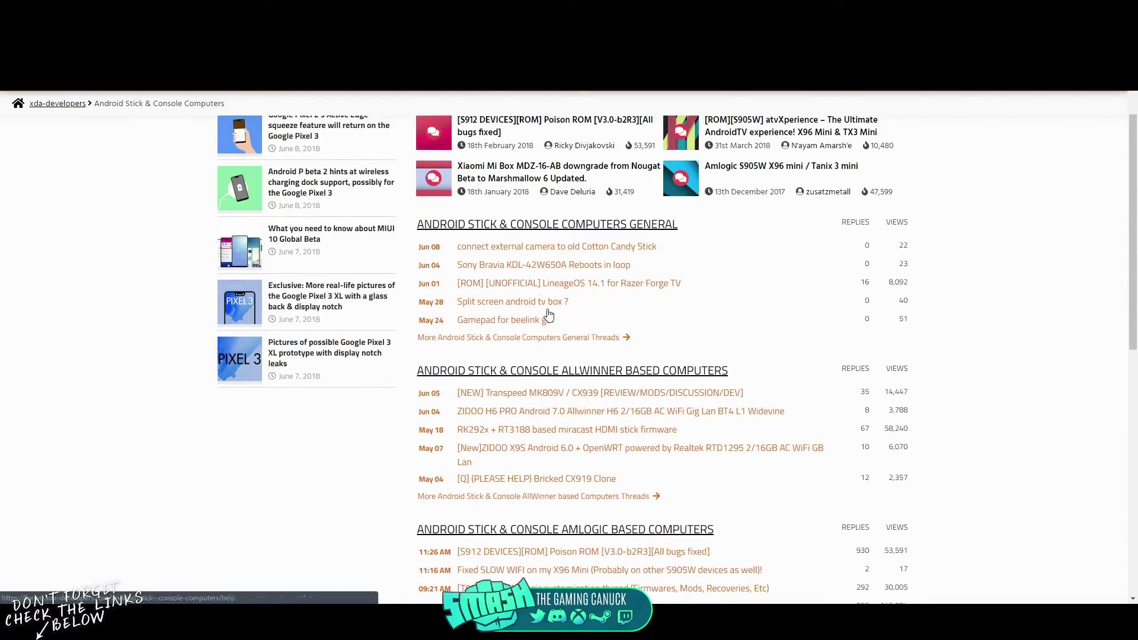
pyautogui.scroll(2, 700, 391)
# View the A5X Max TV Box firmware page on China Gadgets Reviews and run a search on the site.
pyautogui.scroll(-7, 788, 300)
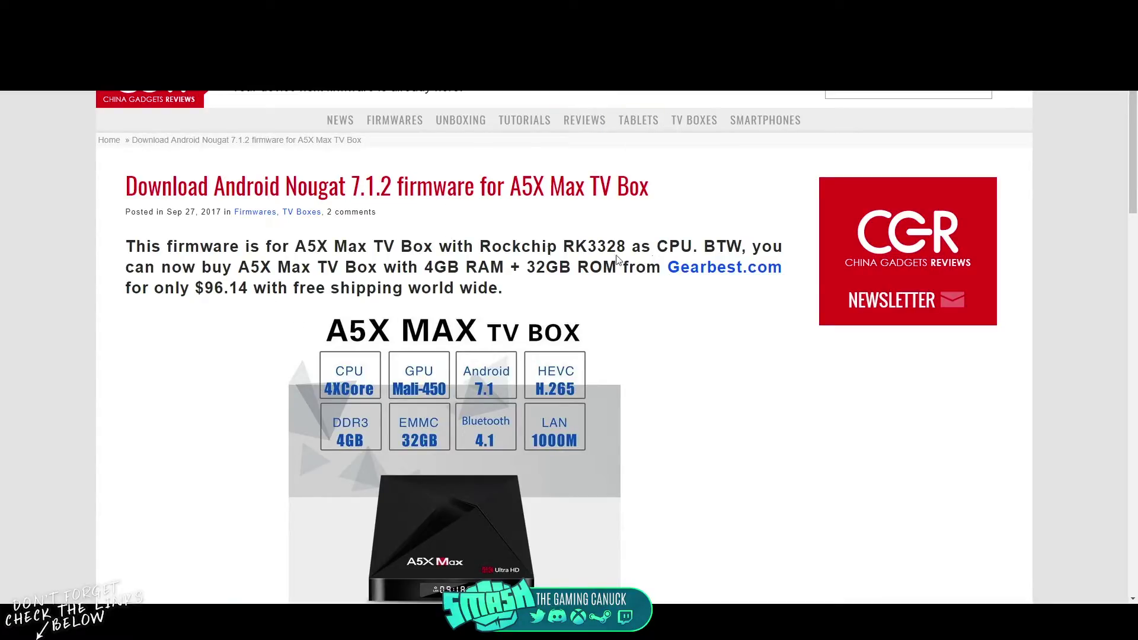
pyautogui.click(836, 93)
pyautogui.press('Return')
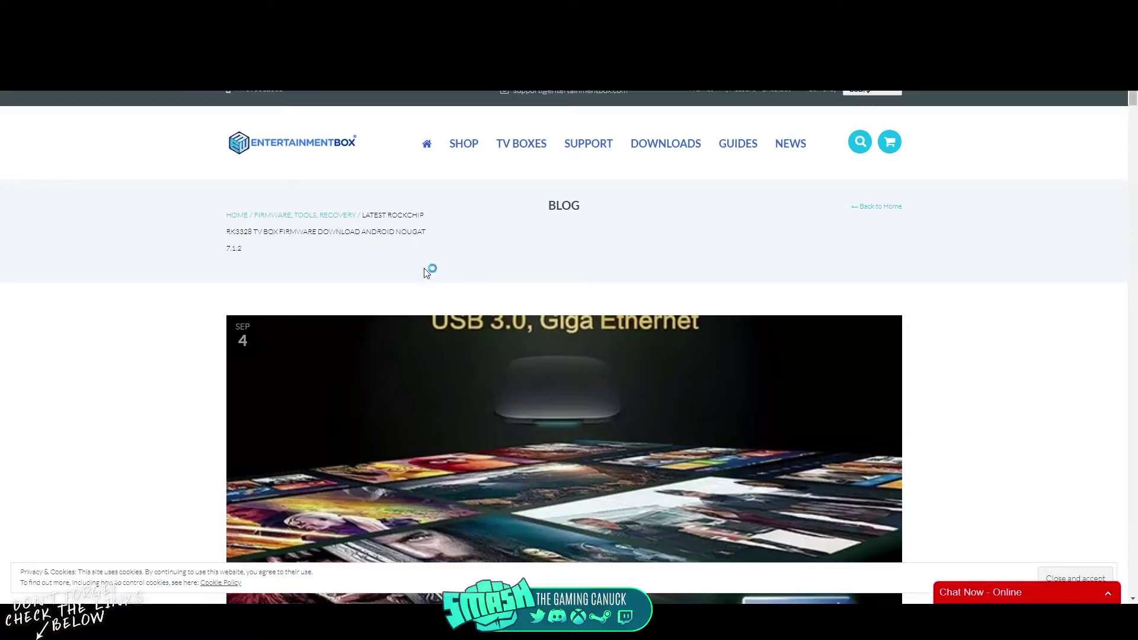
# Open the Downloads page on the EntertainmentBox site and look through its firmware and app sections.
pyautogui.moveTo(674, 142)
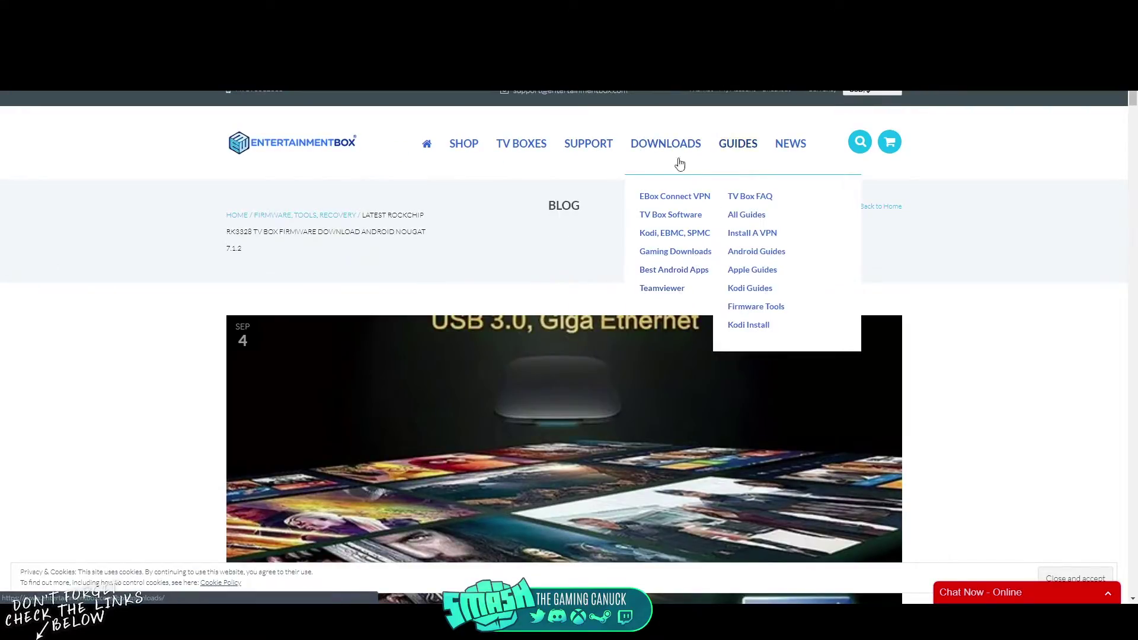
pyautogui.click(666, 160)
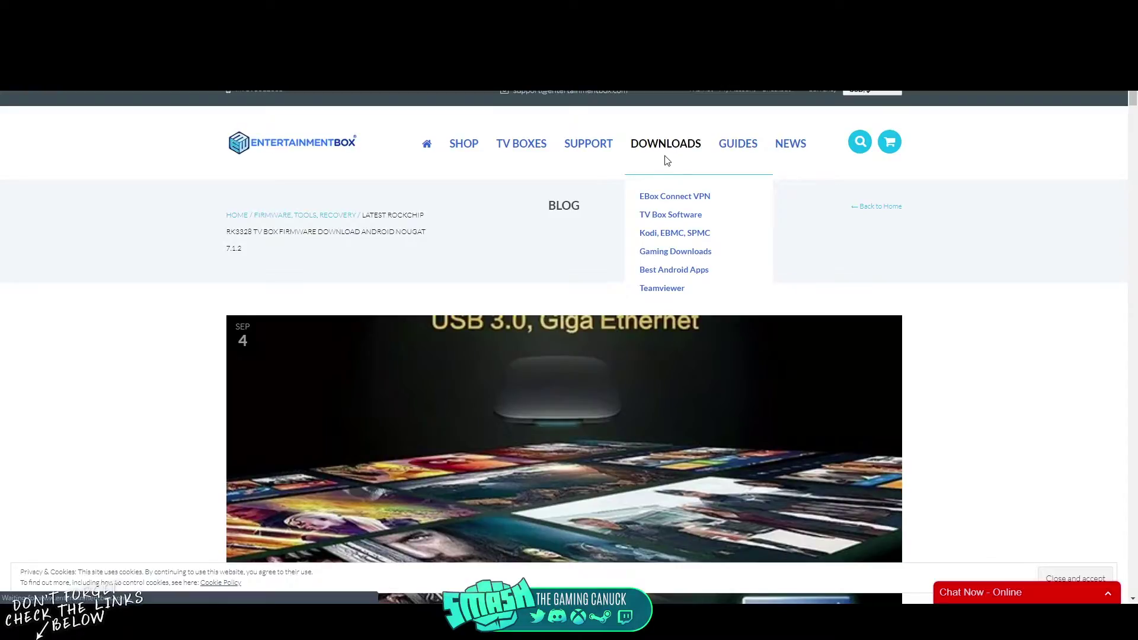
pyautogui.scroll(-7, 206, 470)
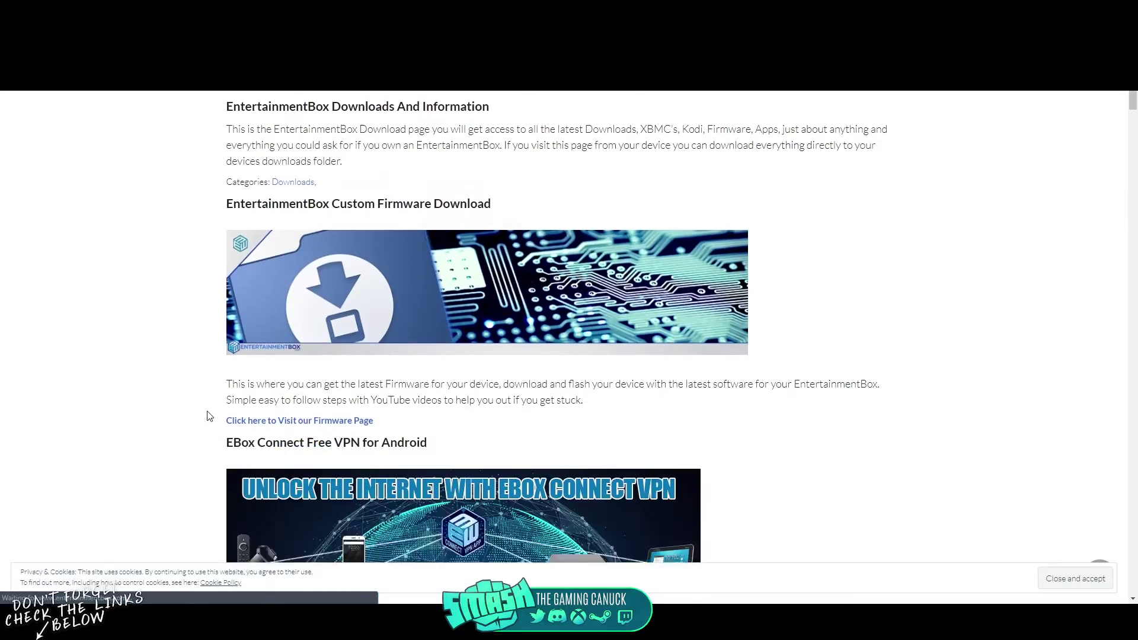
pyautogui.scroll(-4, 207, 415)
pyautogui.scroll(-6, 120, 361)
pyautogui.scroll(8, 138, 353)
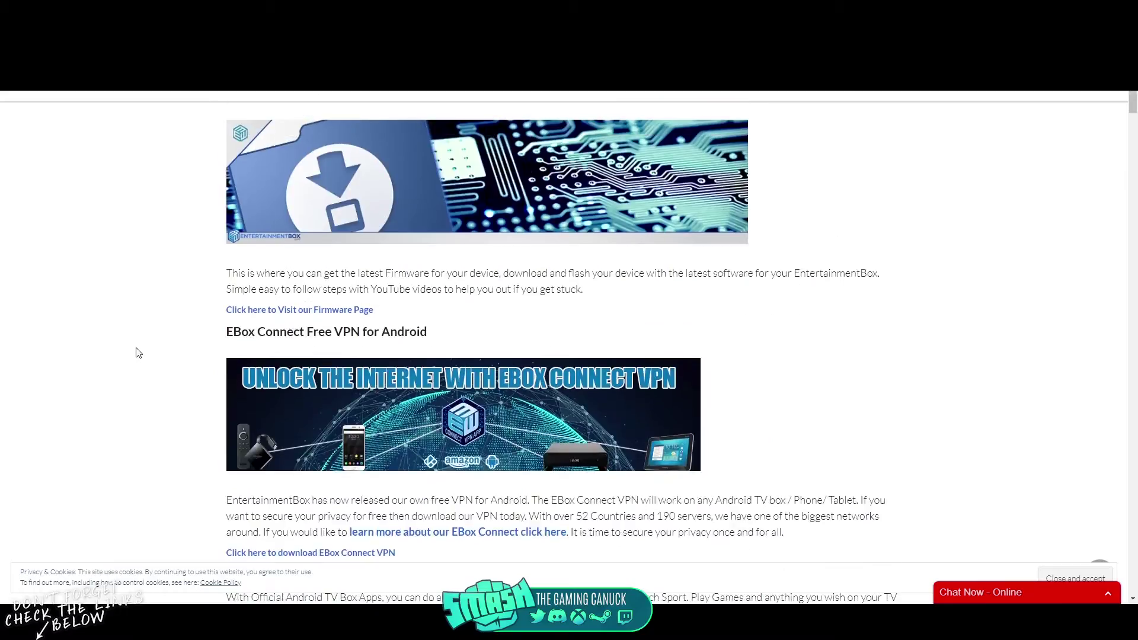
# Visit EntertainmentBox's firmware page and look through the Android Firmware Downloads article.
pyautogui.click(301, 311)
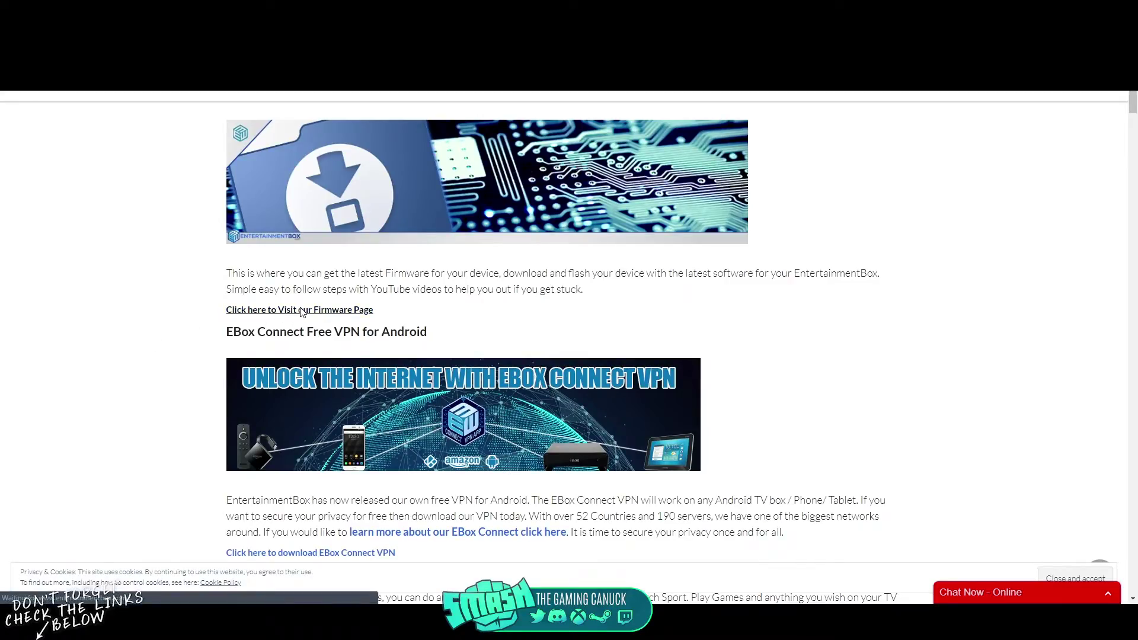
pyautogui.scroll(-5, 607, 246)
pyautogui.scroll(-15, 953, 393)
pyautogui.scroll(15, 550, 295)
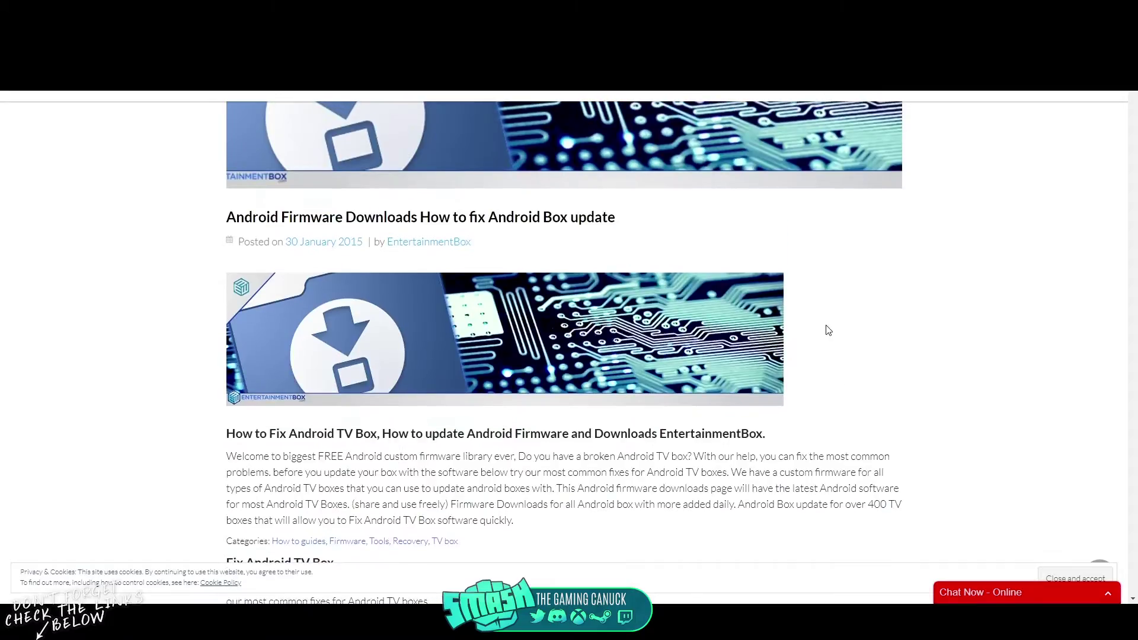
pyautogui.scroll(5, 828, 330)
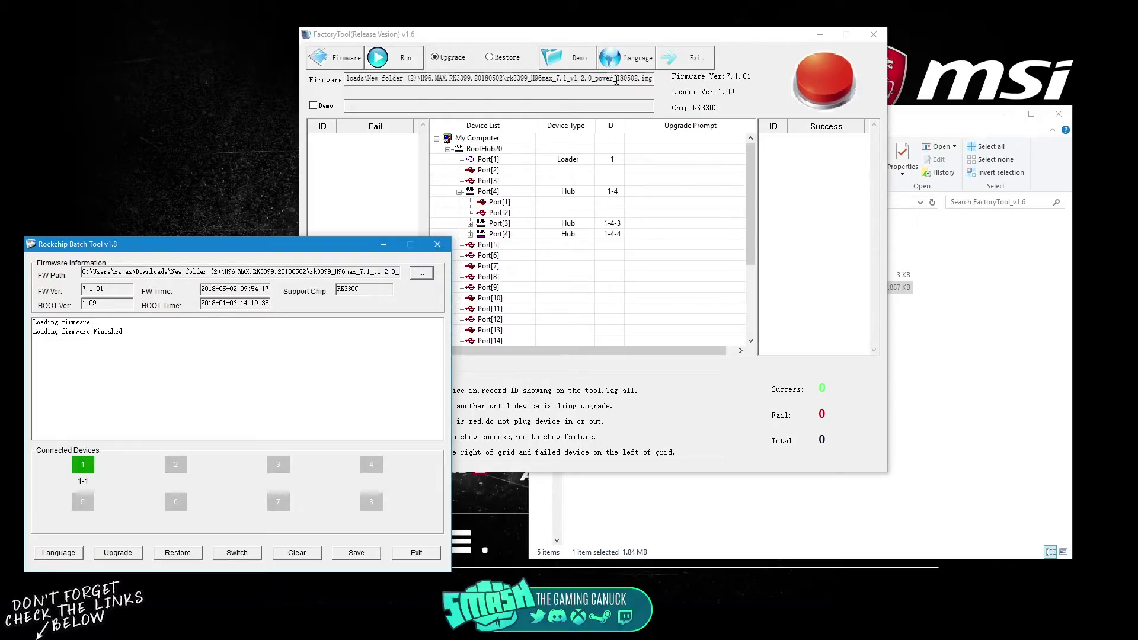
# Switch to Rockchip Batch Tool and restore the loaded H96 Max RK3399 firmware onto connected device 1.
pyautogui.click(173, 553)
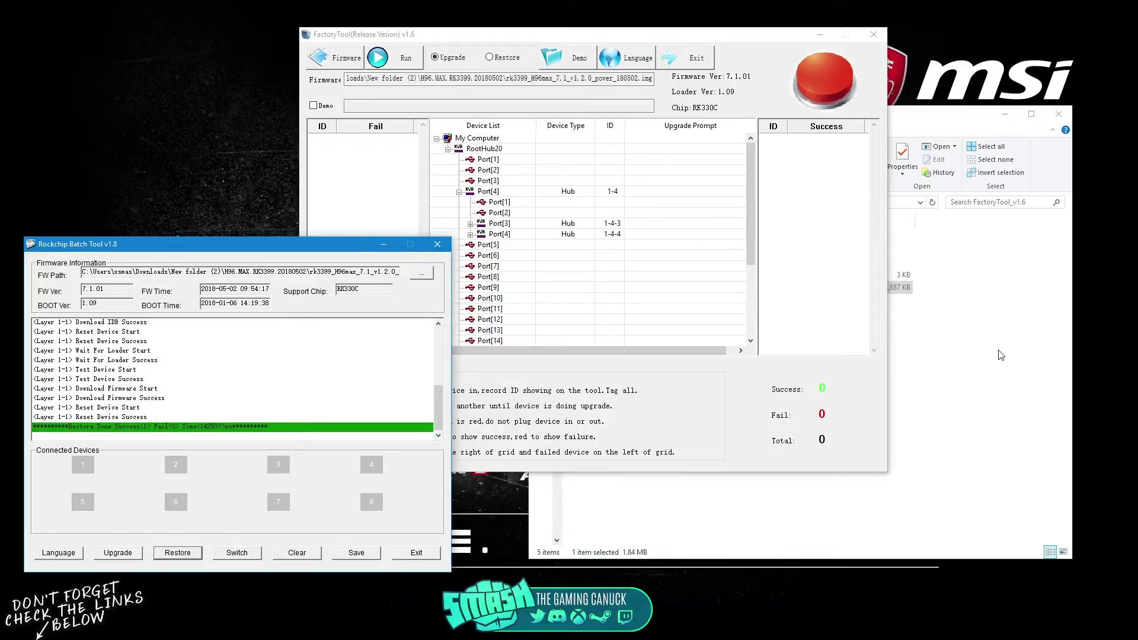
# Show New folder (2) in File Explorer, look at the FactoryTool window, and bring the folder window back to the front.
pyautogui.click(977, 388)
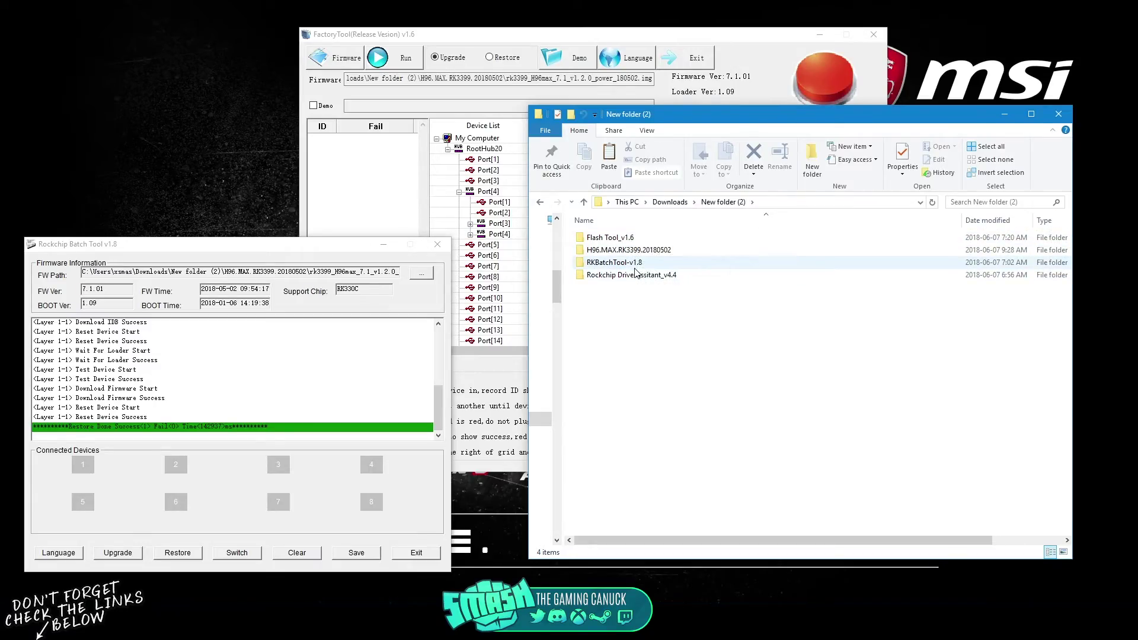
pyautogui.click(529, 35)
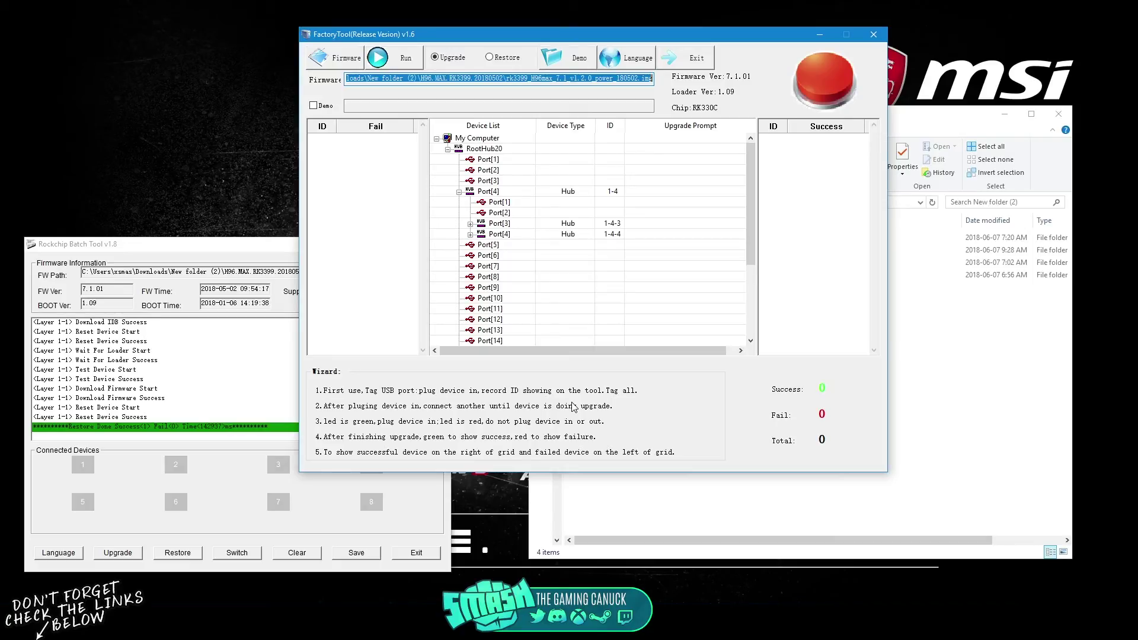
pyautogui.click(627, 534)
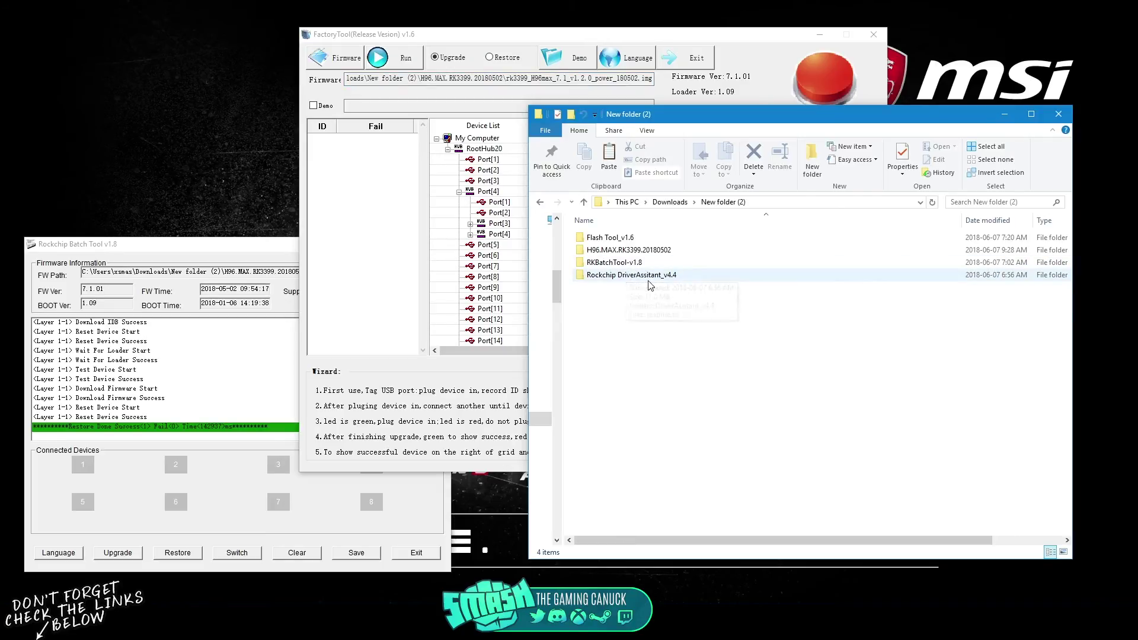